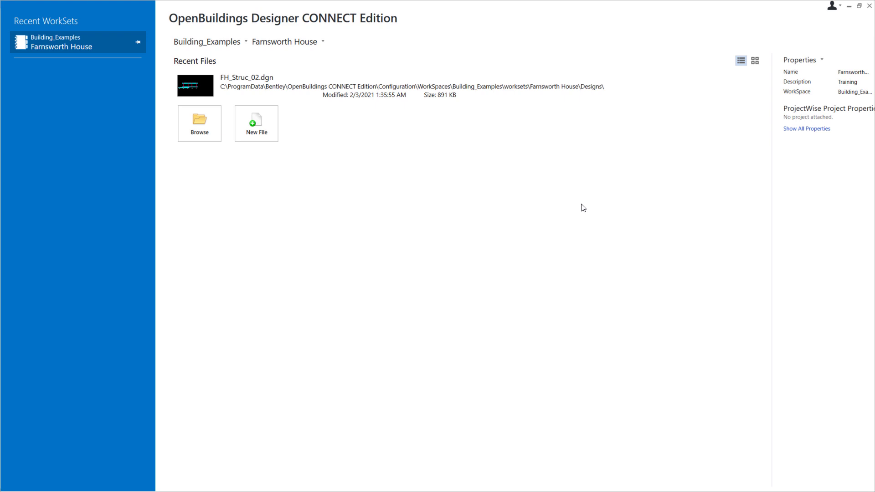
- Open FH_Struc_02.dgn and start a floor plan created from a building floor, using the Struct - Framing Plan drawing seed
left_click(328, 95)
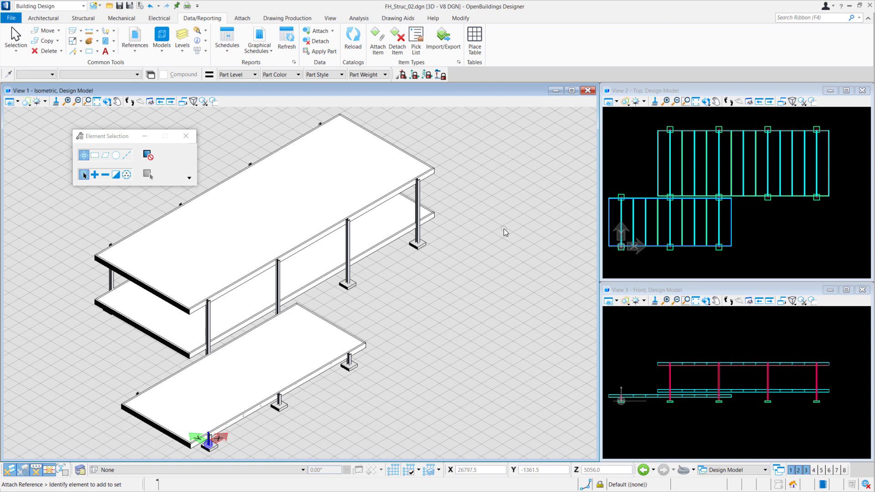
left_click(289, 20)
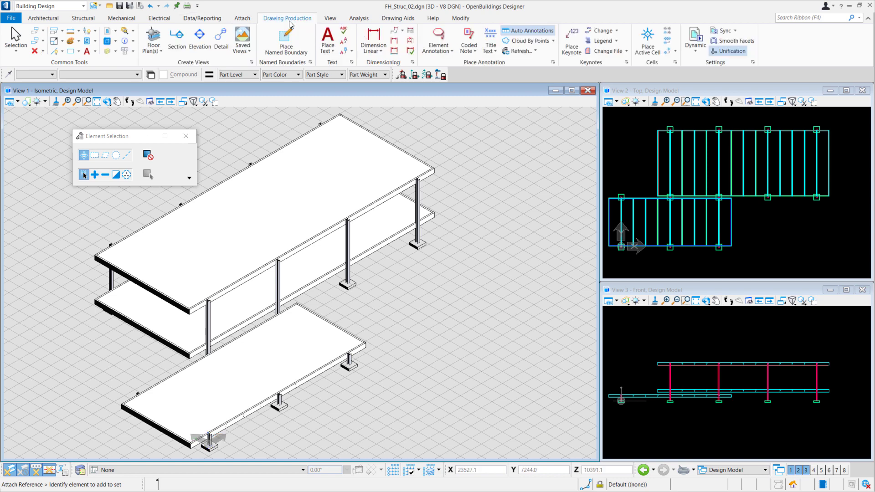
left_click(146, 39)
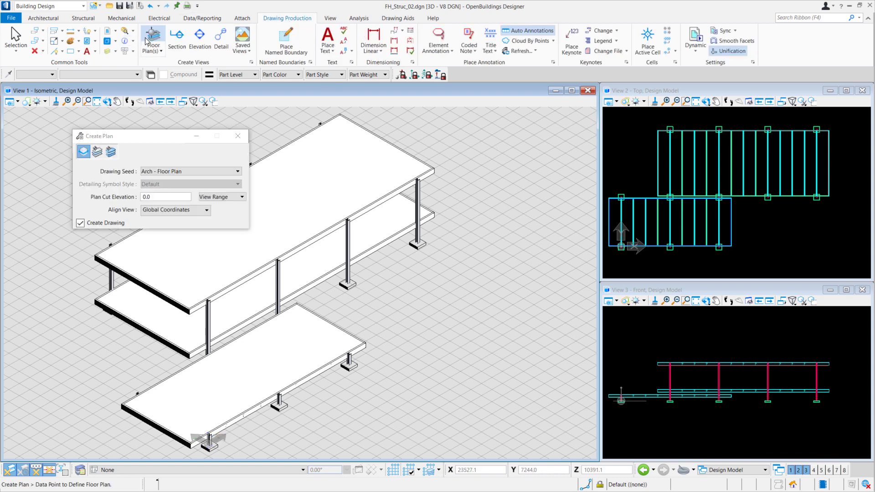
left_click(102, 152)
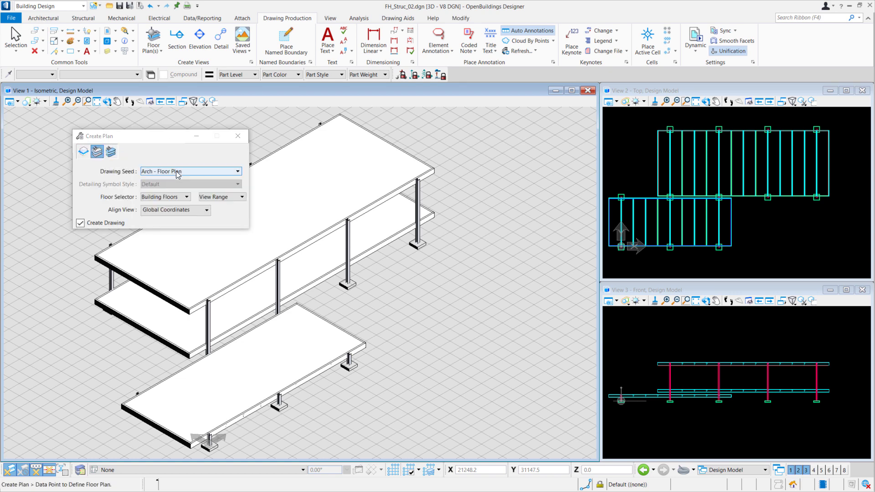
left_click(177, 172)
scroll(186, 228, "down", 3)
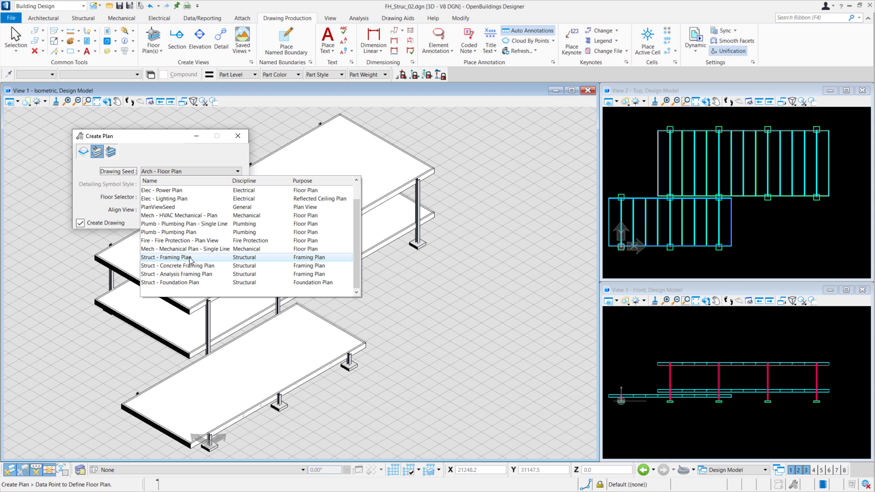
left_click(189, 257)
- Select the Upper Terrace floor for the plan and define its view range from the Drawing Template
left_click(167, 196)
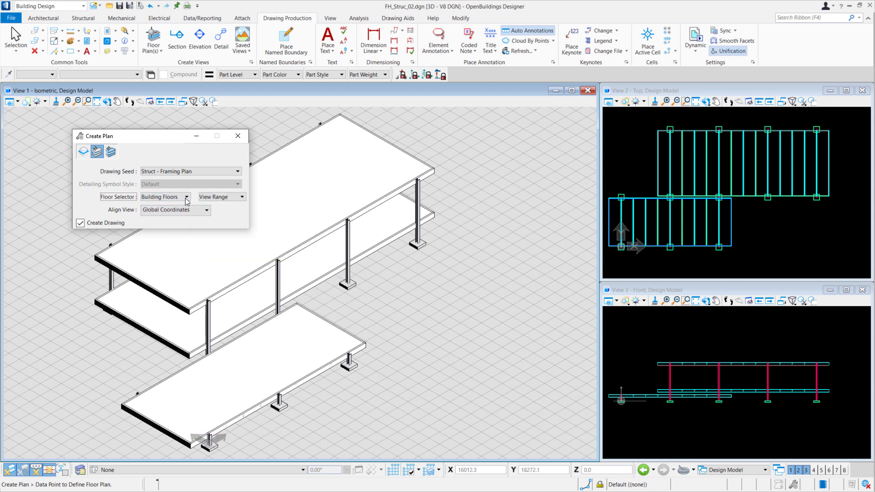
left_click(145, 207)
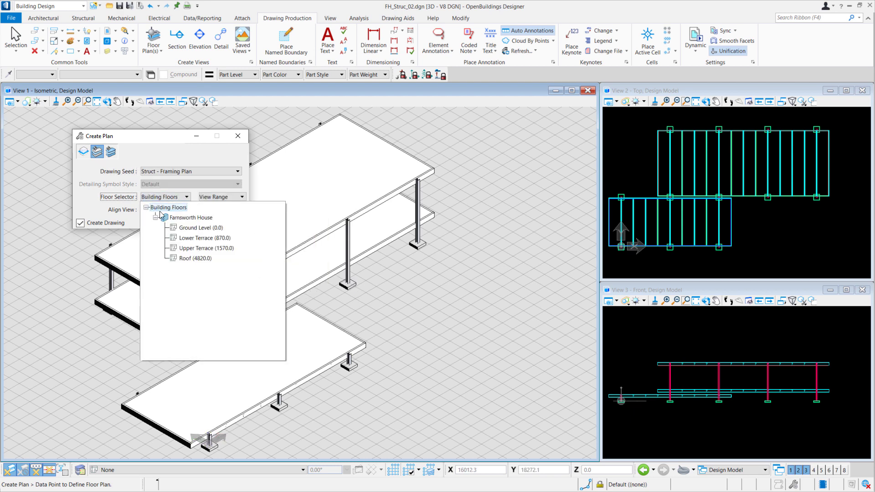
left_click(213, 247)
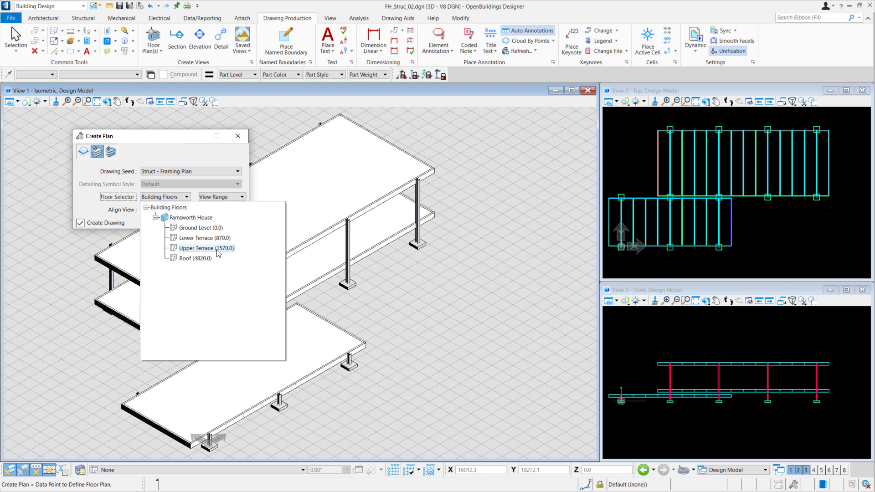
left_click(229, 198)
left_click(269, 210)
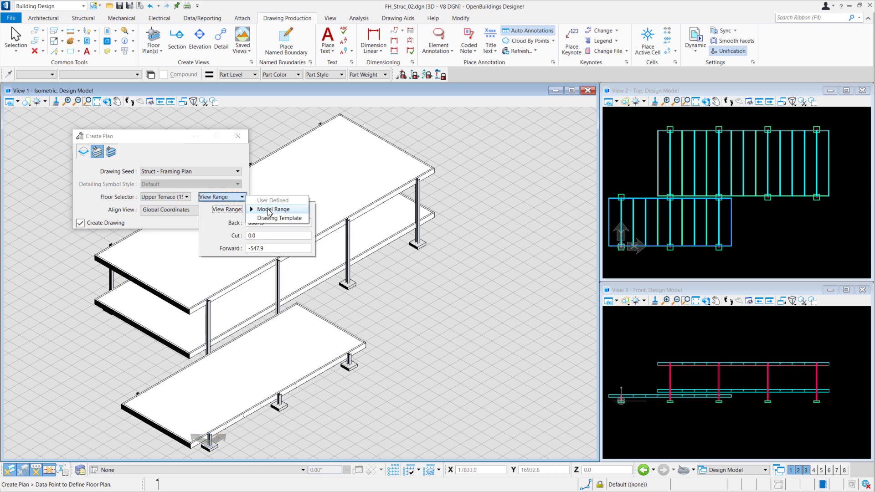
left_click(278, 218)
left_click(256, 249)
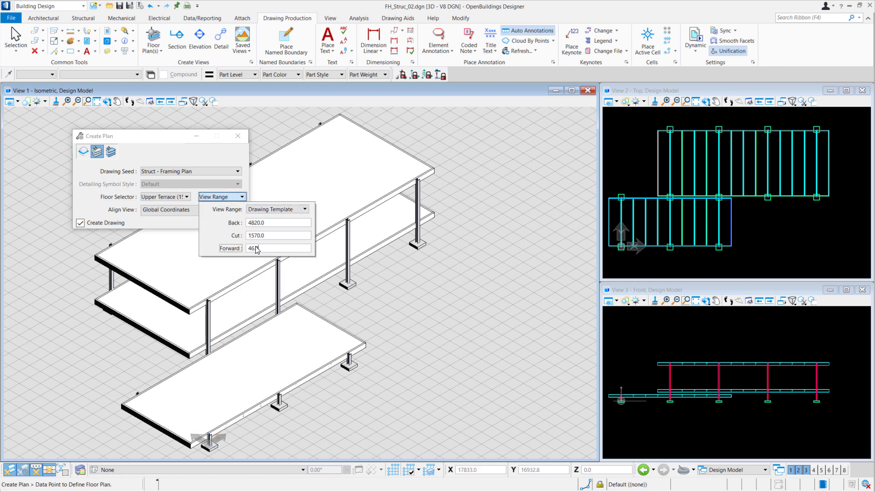
left_click_drag(256, 249, 237, 251)
left_click(178, 154)
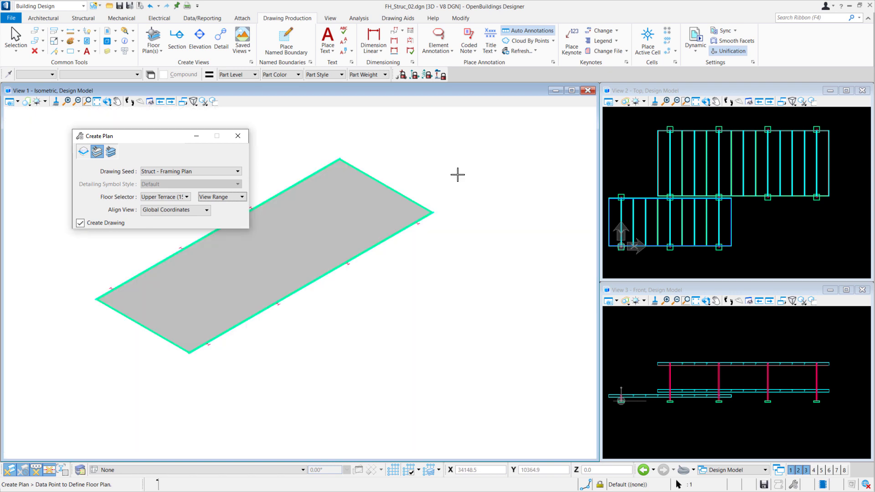
- Place the plan callout in the isometric view and name the new drawing Structural Upper Terrace
left_click(458, 174)
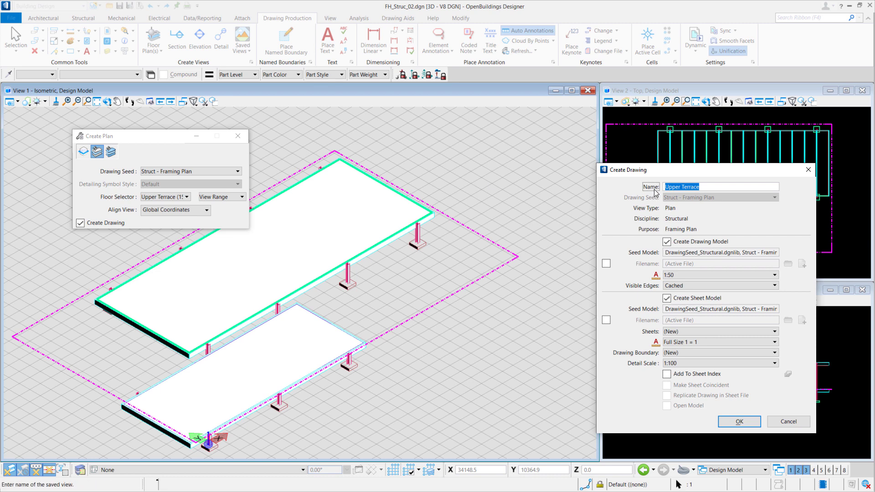
left_click(667, 189)
type("Structural")
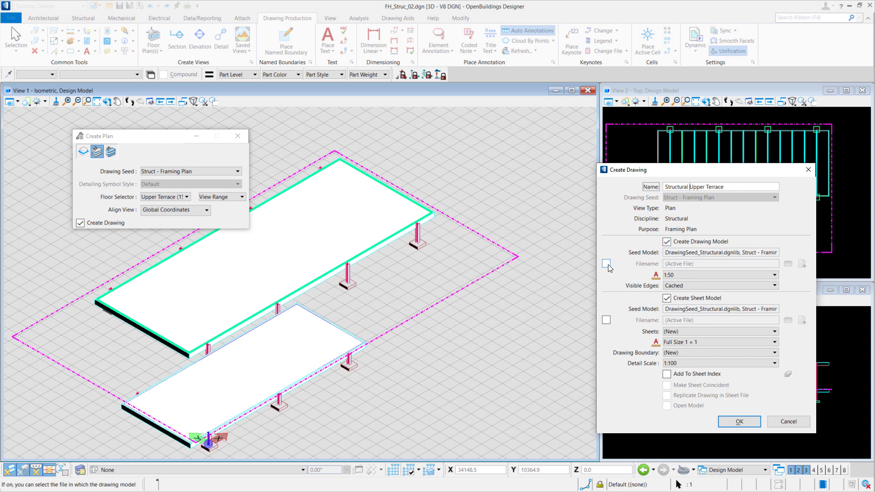
- Assign the drawing model to a new file named Struc_Drawing_Plan in the Drawings folder
left_click(606, 264)
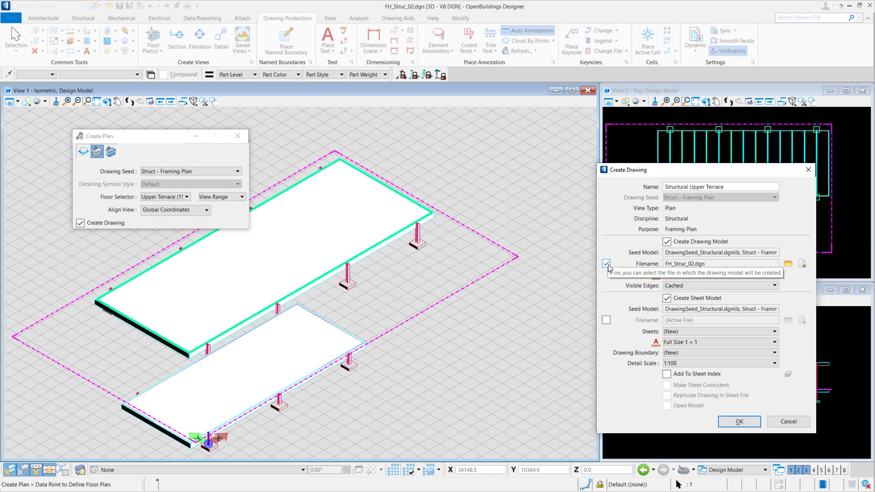
left_click(801, 264)
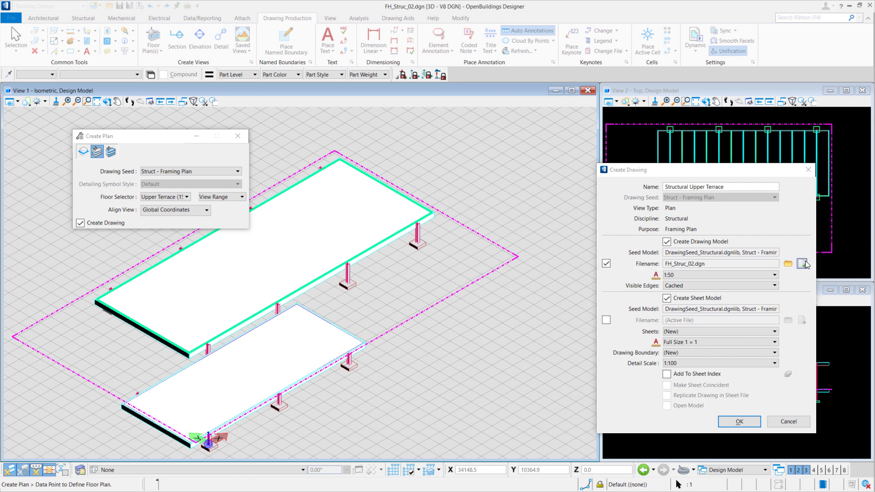
type("Struc")
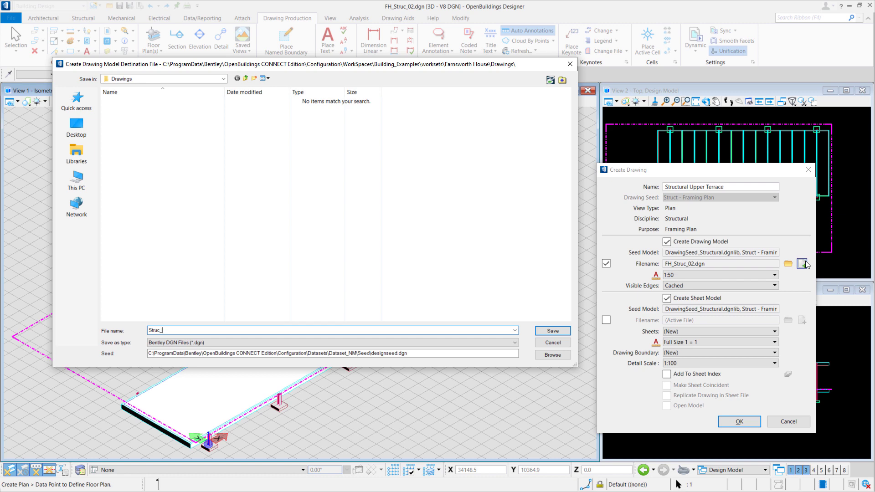
type("_Drawing_Plan")
left_click(552, 331)
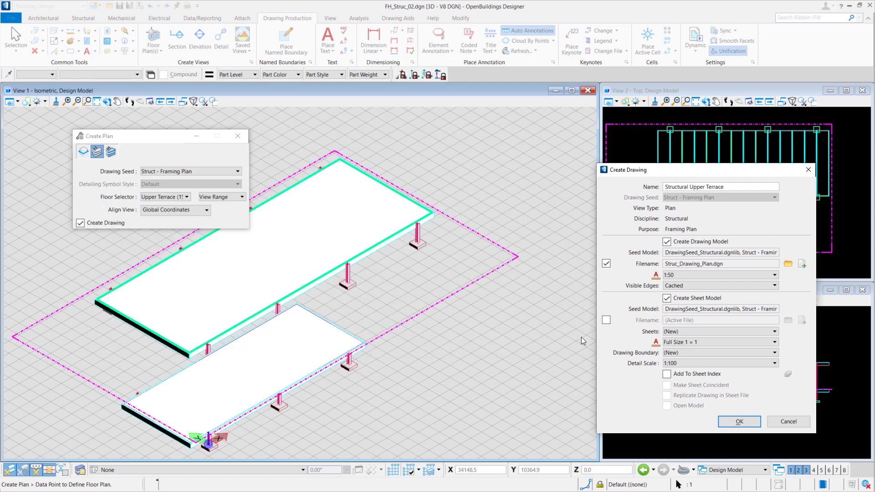
- Assign the sheet model to a new file named Struc_Sheet_Plan in the Sheets folder and create the drawing
left_click(606, 320)
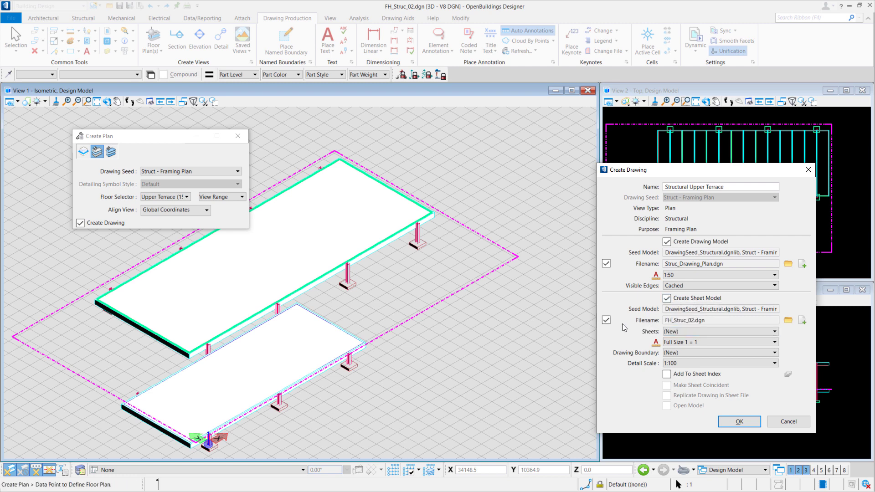
left_click(801, 320)
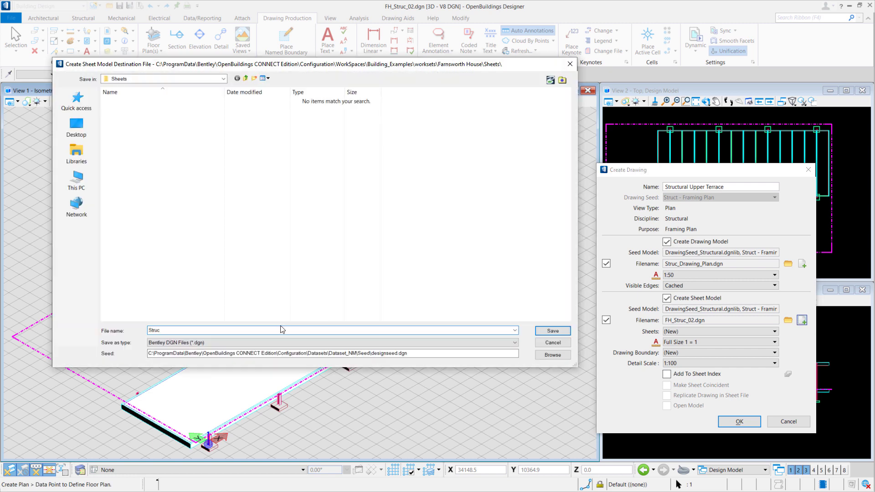
type("Struc_Sheet_Plan")
left_click(553, 330)
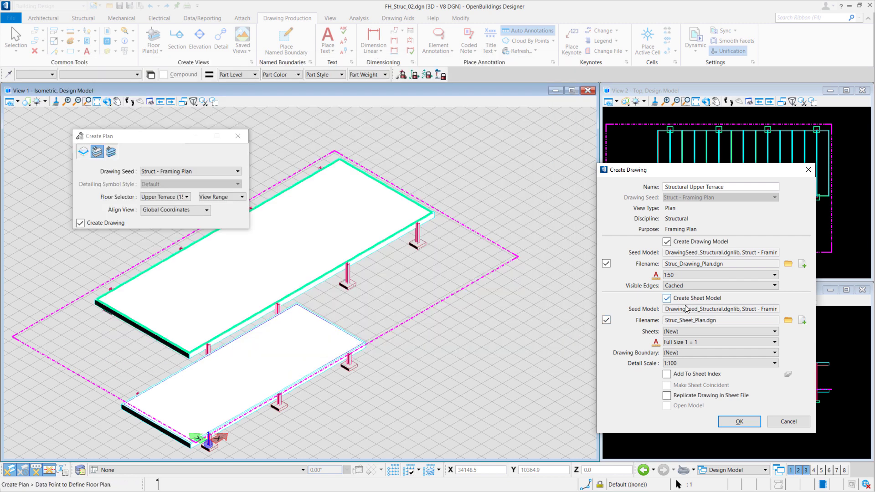
left_click(736, 421)
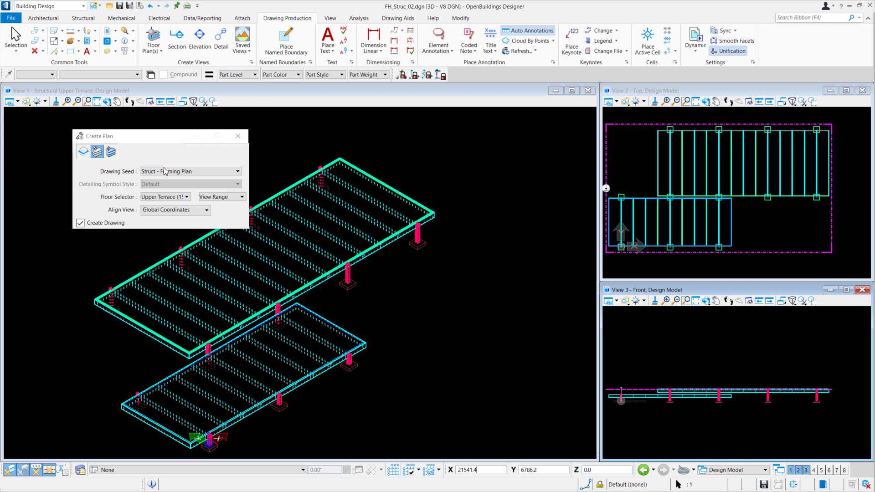
- Leave the plan creation command and display the plan callout marker in View 1
left_click(13, 36)
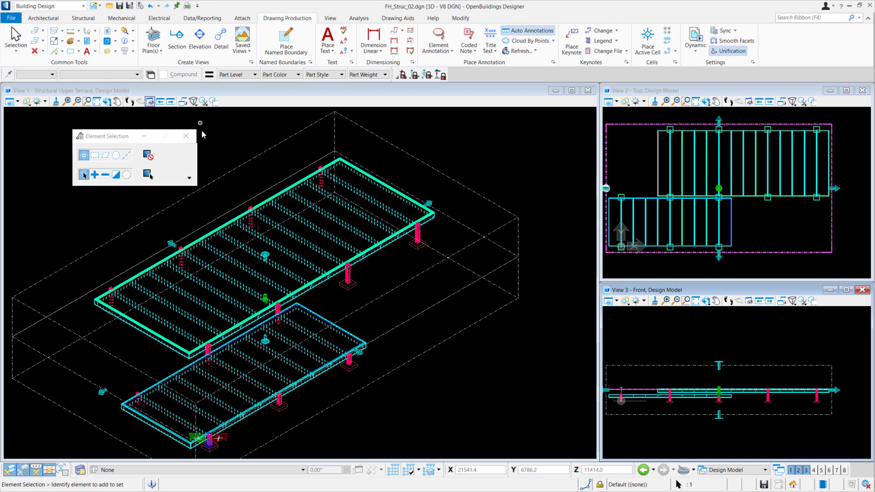
left_click(209, 140)
middle_click_drag(217, 168, 234, 169)
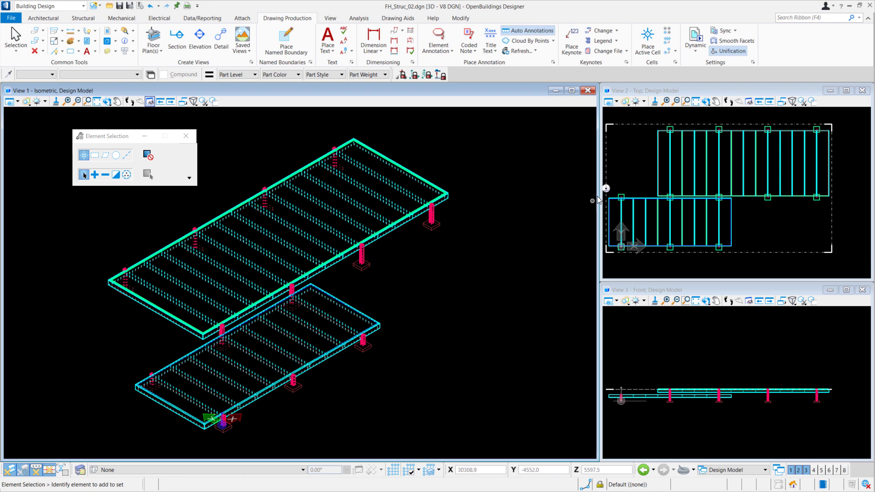
mouse_move(607, 190)
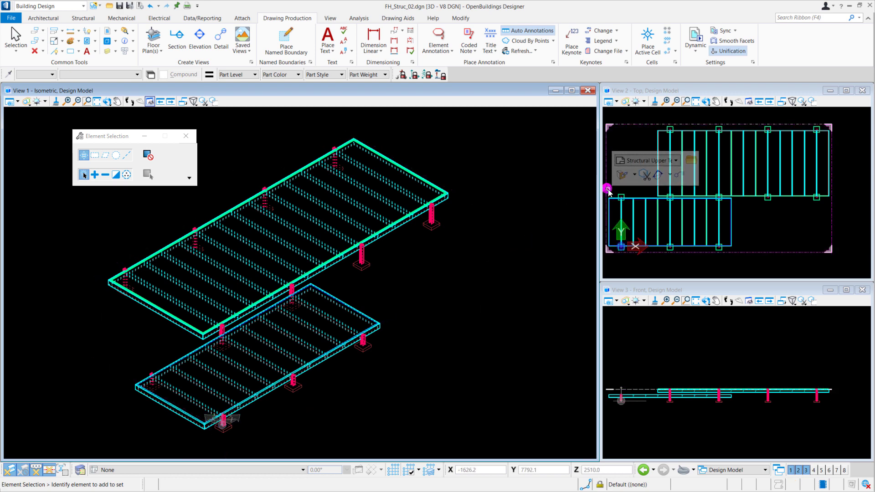
left_click(18, 104)
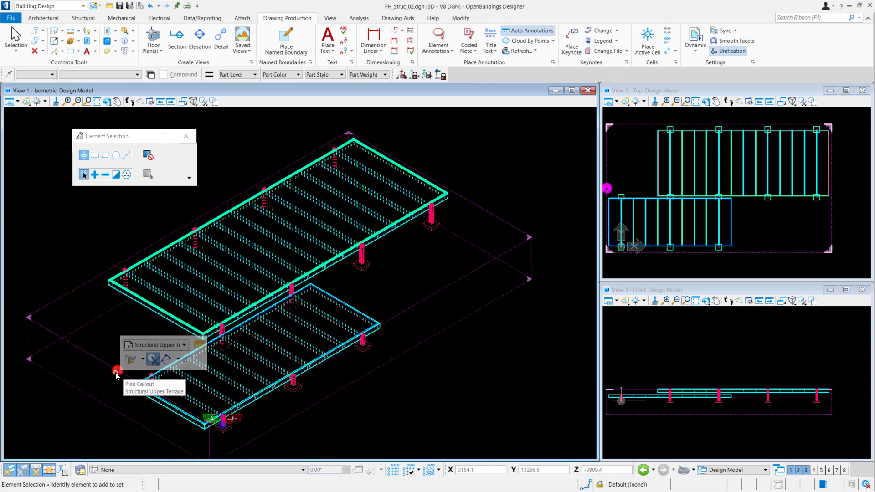
- Open the Structural Upper Terrace drawing model in Struc_Drawing_Plan.dgn from its plan callout
left_click(137, 385)
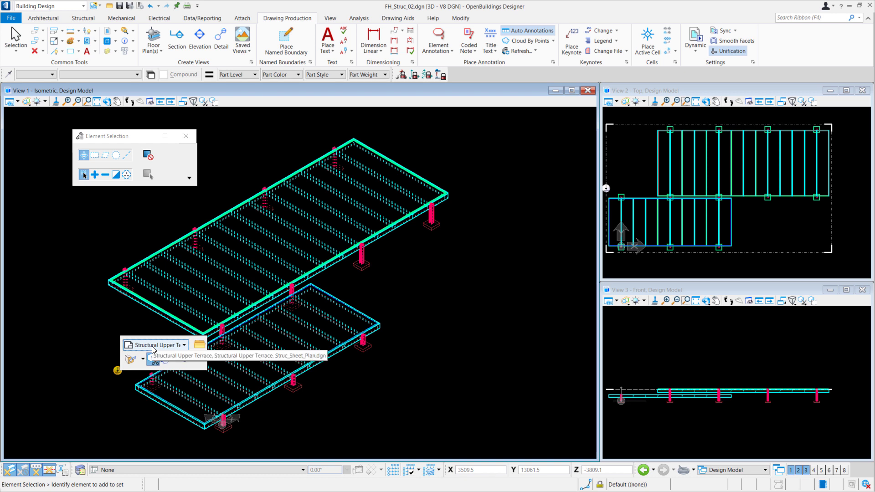
left_click(152, 349)
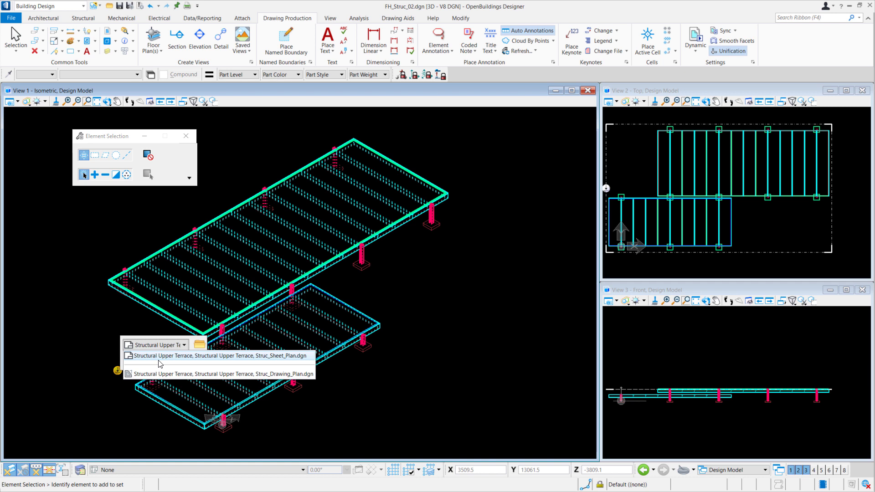
left_click(159, 374)
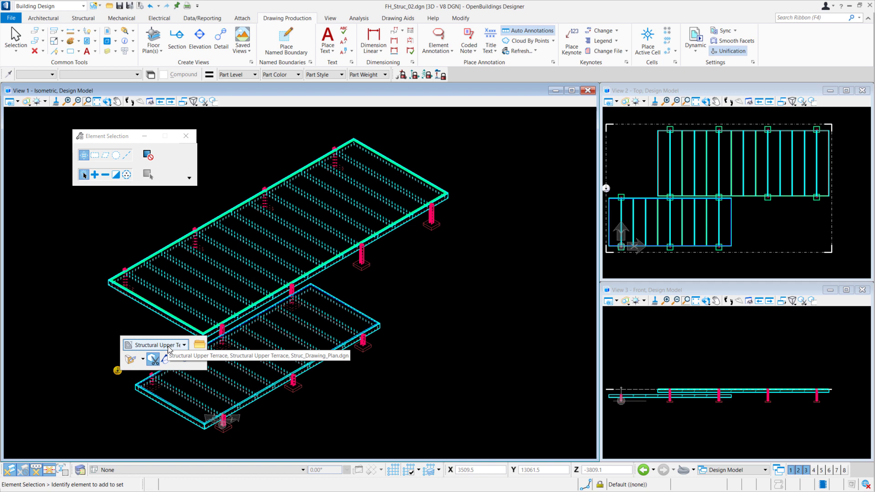
left_click(199, 347)
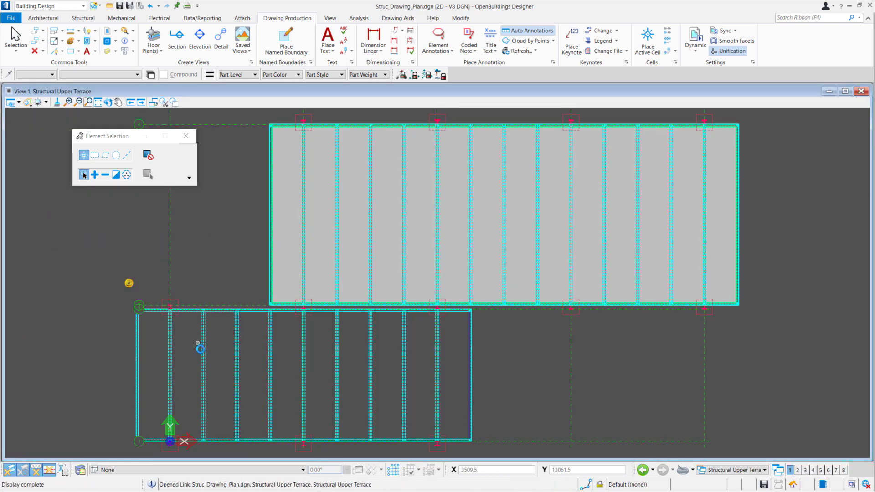
- Start linear dimensioning of the framing plan with the ArialNarrow-2.5mm-Con-Arrow style
left_click(98, 105)
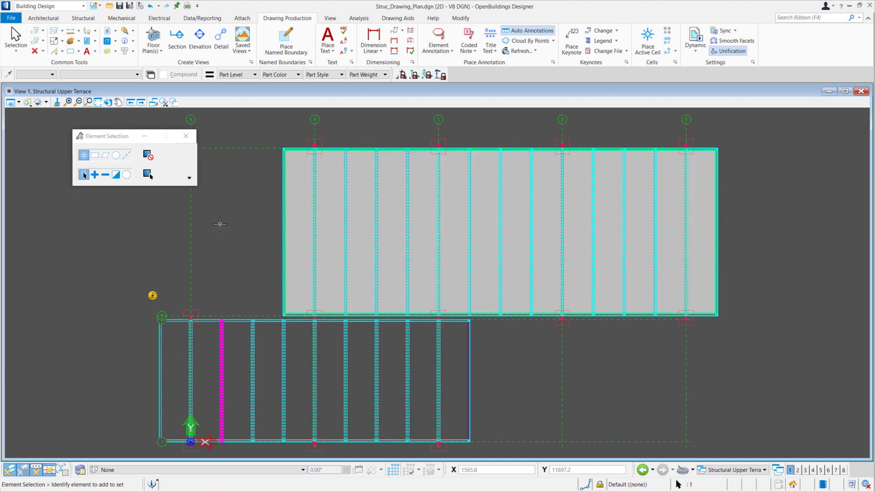
left_click(372, 33)
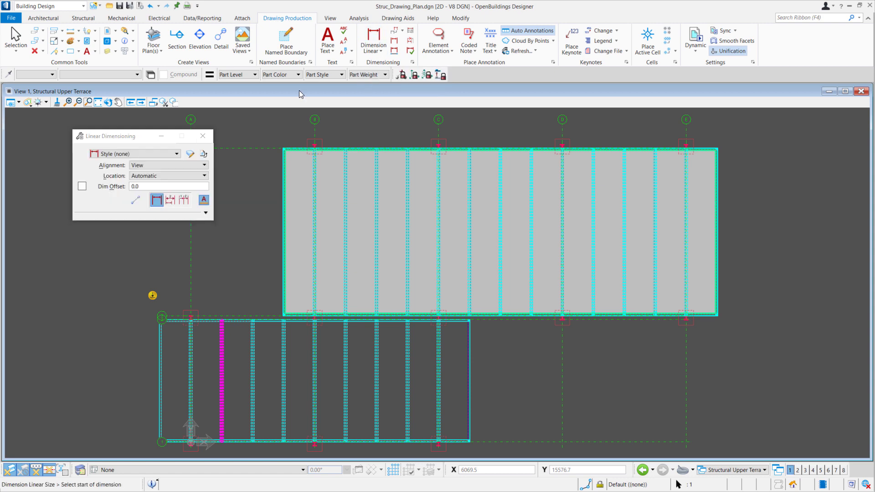
left_click(169, 156)
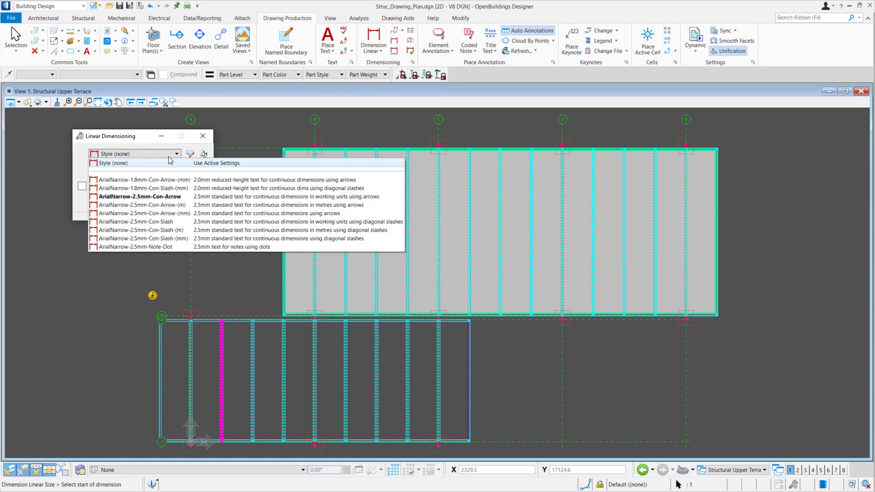
left_click(175, 200)
- Dimension the overall length of the lower framing bay along its grid line 1 edge, from corner to corner
middle_click_drag(325, 372, 357, 295)
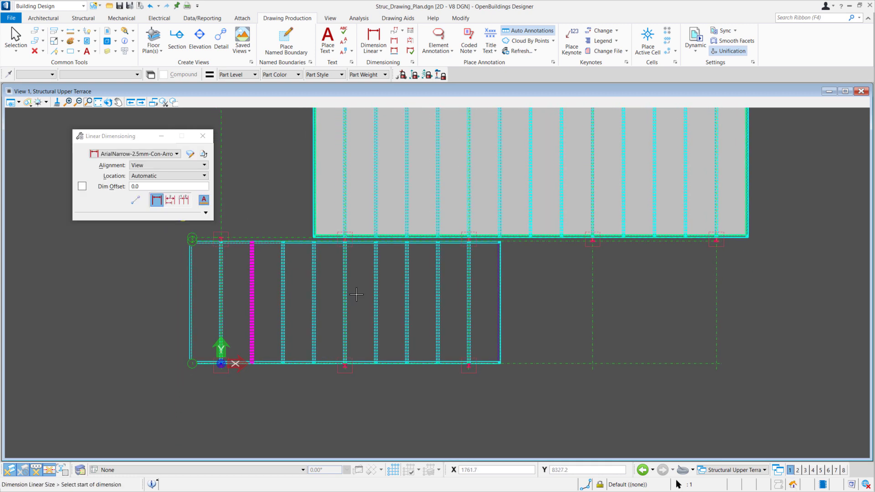
scroll(502, 369, "up", 10)
left_click(478, 313)
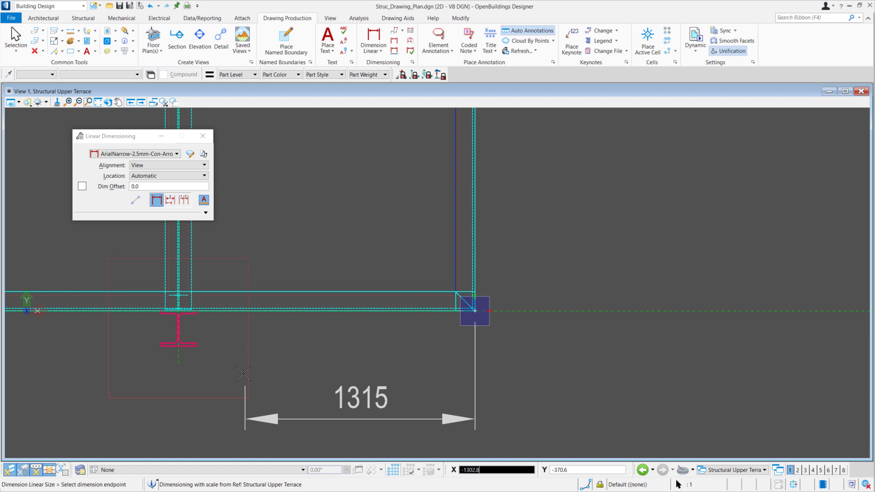
scroll(243, 373, "down", 5)
middle_click_drag(292, 346, 605, 356)
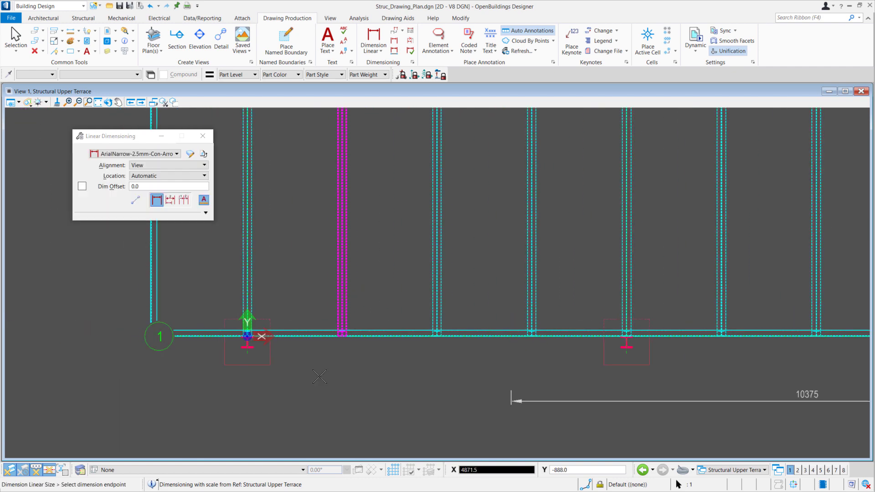
left_click(151, 330)
right_click(188, 335)
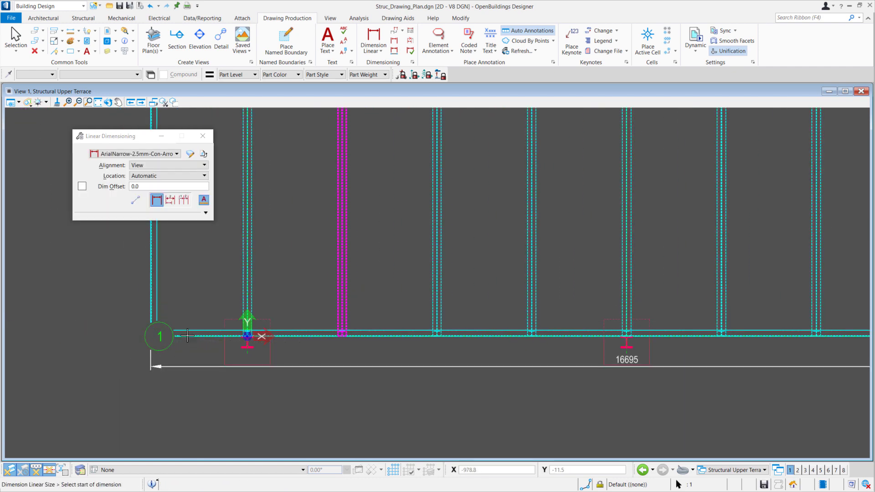
- Dimension the lower bay's overall width beside the grid 1 and 2 bubbles, and the spacing between the grid C beam and the adjacent inner beam
left_click(152, 336)
scroll(275, 363, "down", 3)
scroll(331, 226, "up", 8)
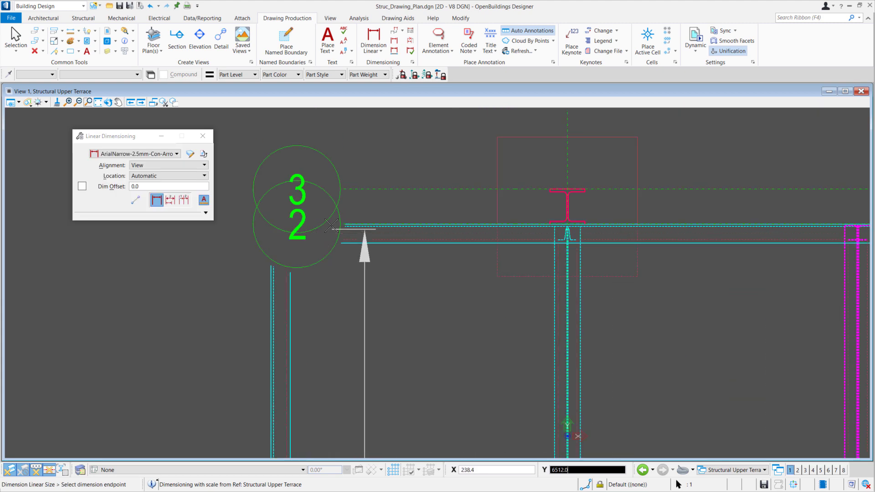
scroll(259, 267, "down", 3)
middle_click_drag(259, 268, 287, 183)
scroll(267, 229, "down", 2)
scroll(310, 362, "up", 4)
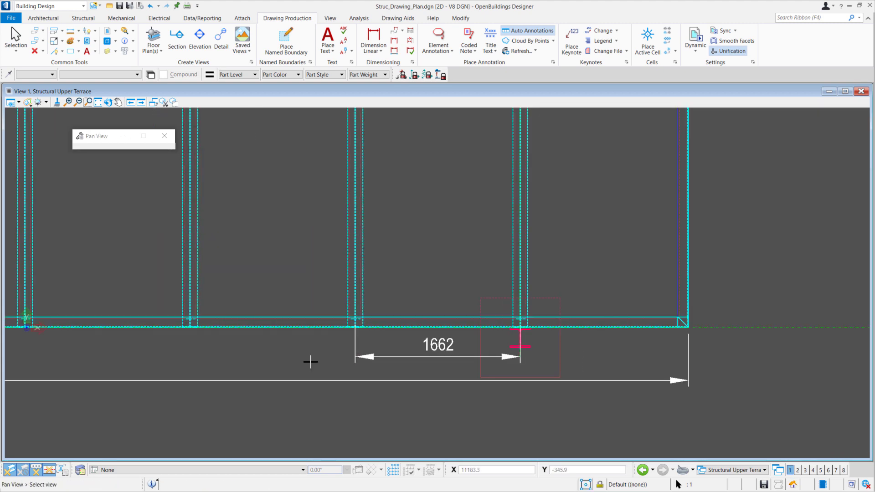
scroll(311, 362, "down", 5)
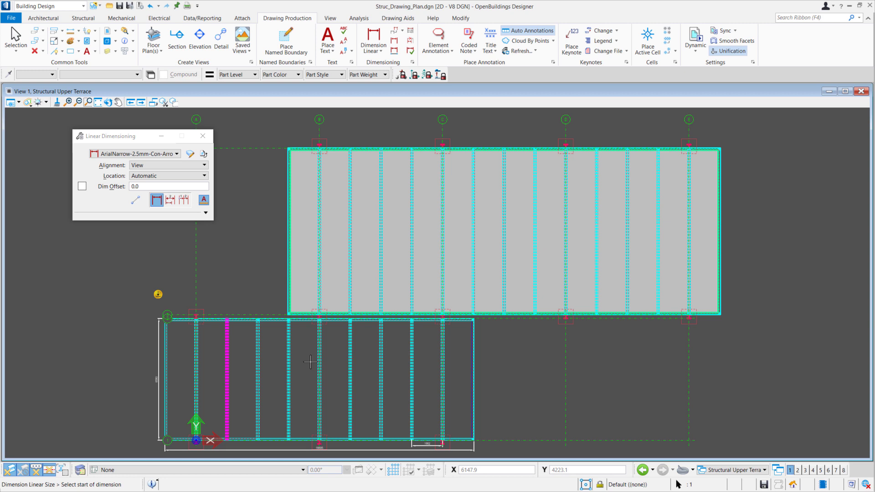
- Open the Structural Upper Terrace sheet in Struc_Sheet_Plan.dgn from the plan marker and fit the whole sheet in the view
left_click(16, 39)
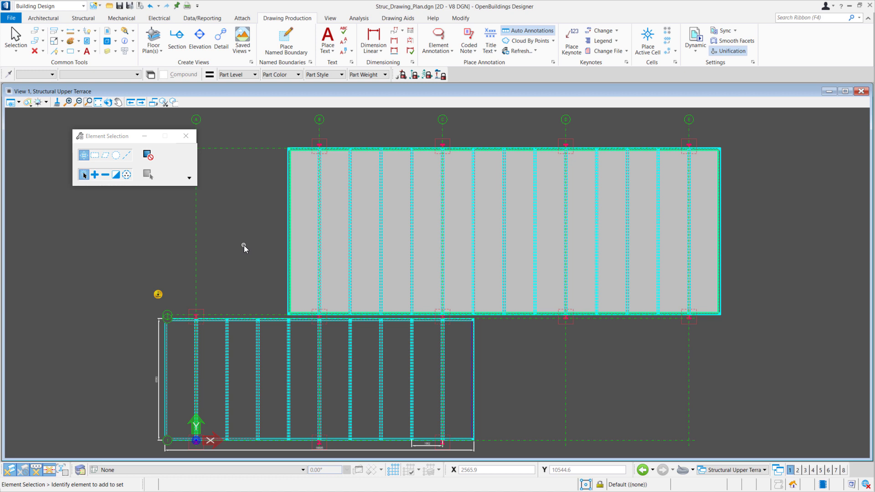
left_click(160, 294)
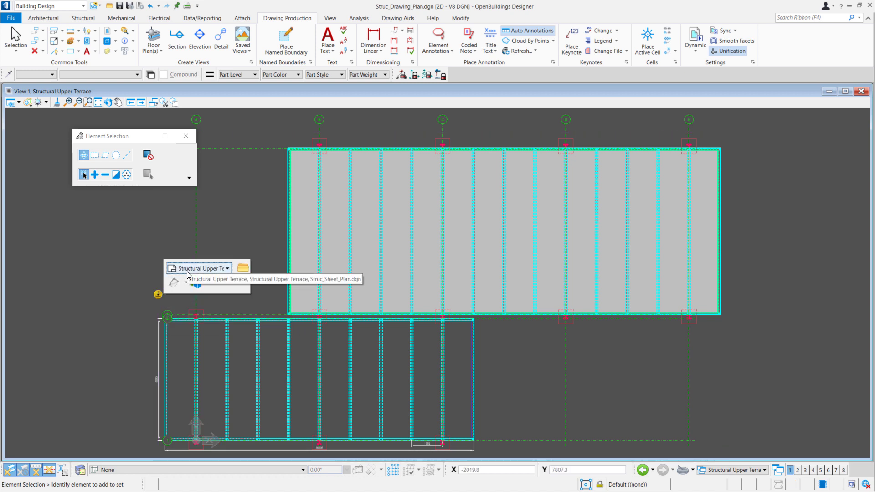
left_click(189, 273)
left_click(196, 278)
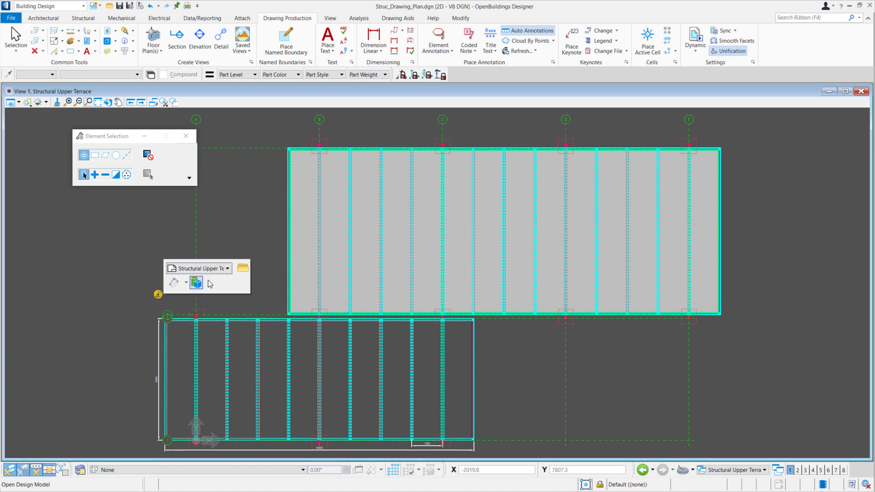
left_click(242, 267)
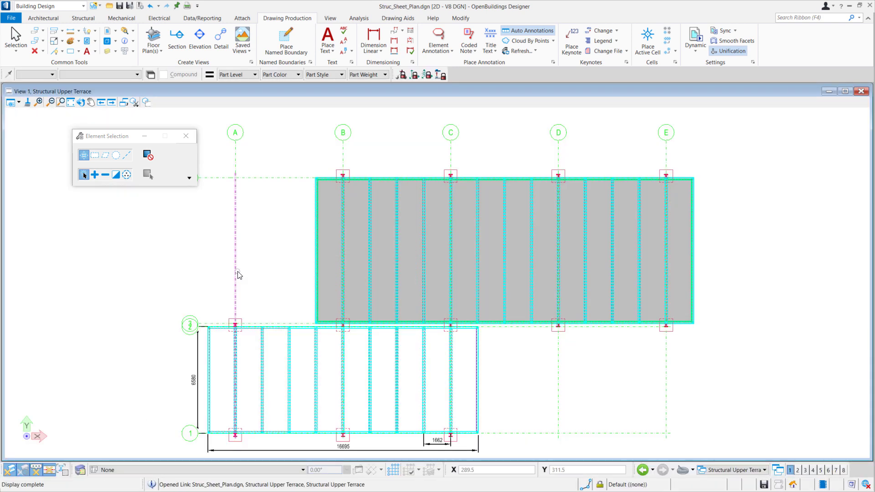
left_click(79, 103)
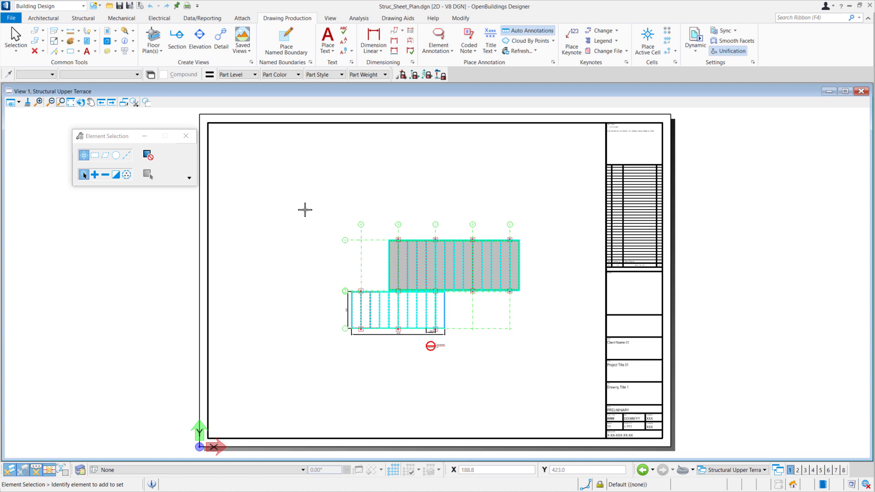
- Reopen the recent design file FH_Struc_02.dgn and fit the model in the Top view
left_click(9, 19)
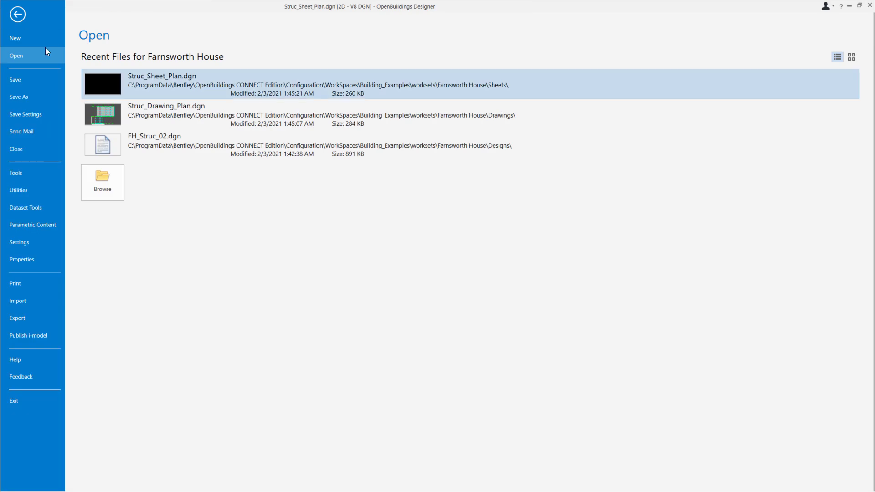
left_click(157, 147)
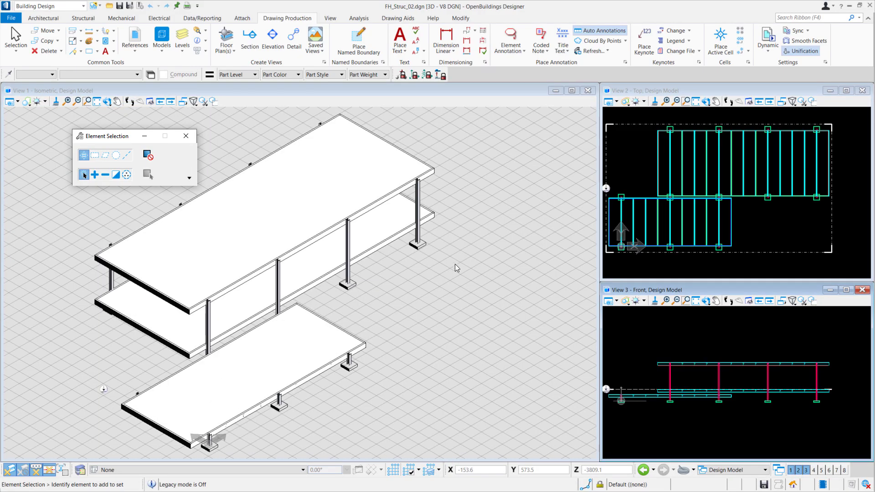
left_click(695, 101)
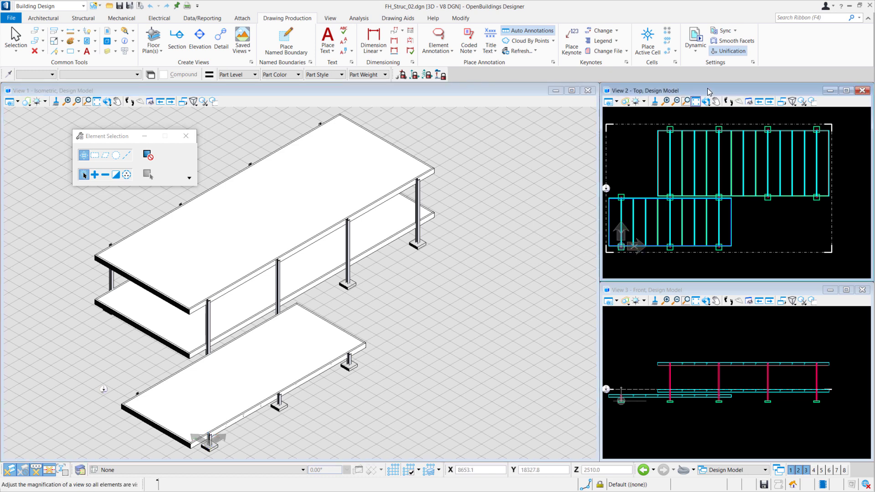
- Place a section callout with the Struct - Framing Section seed through the grid C column line in the Top view, looking toward grid A
left_click(181, 31)
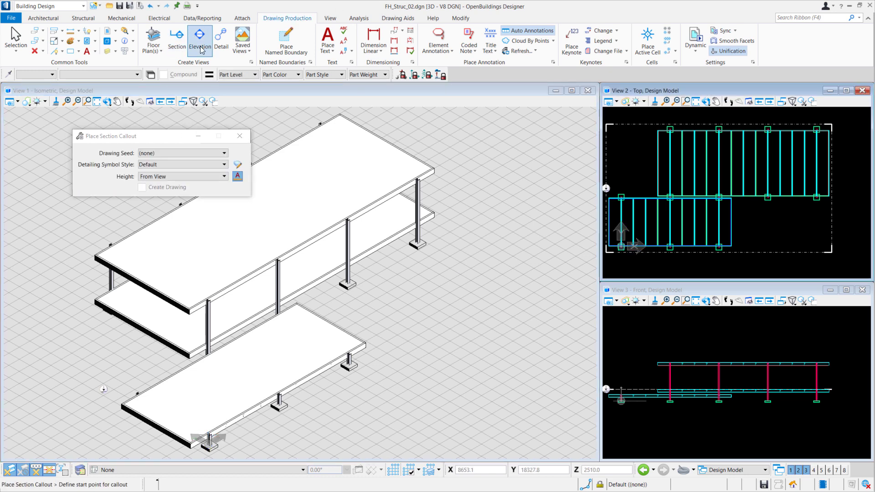
left_click(179, 153)
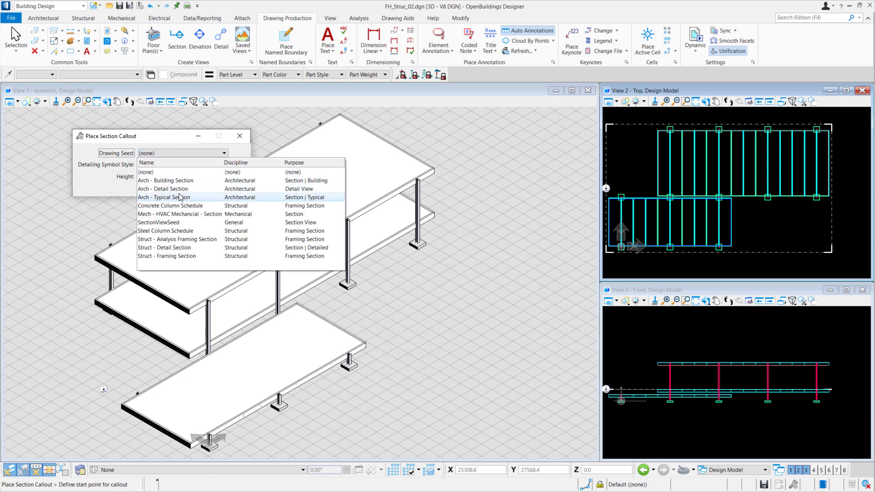
left_click(185, 258)
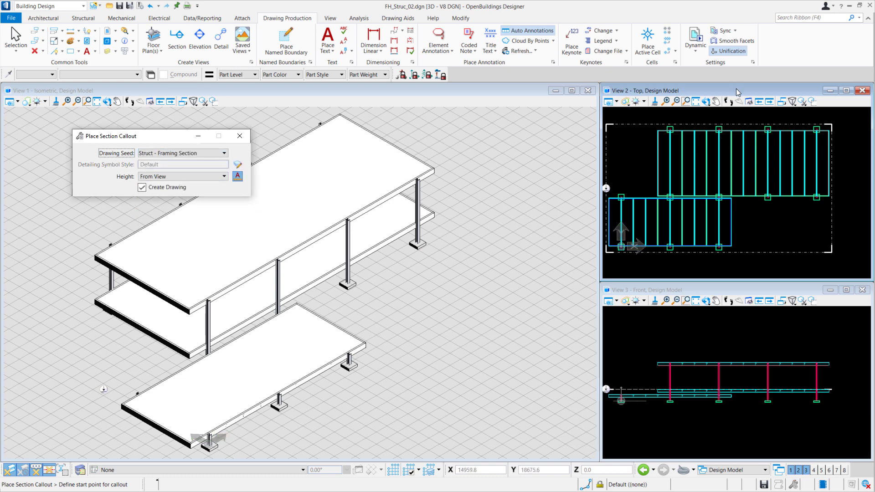
left_click(717, 114)
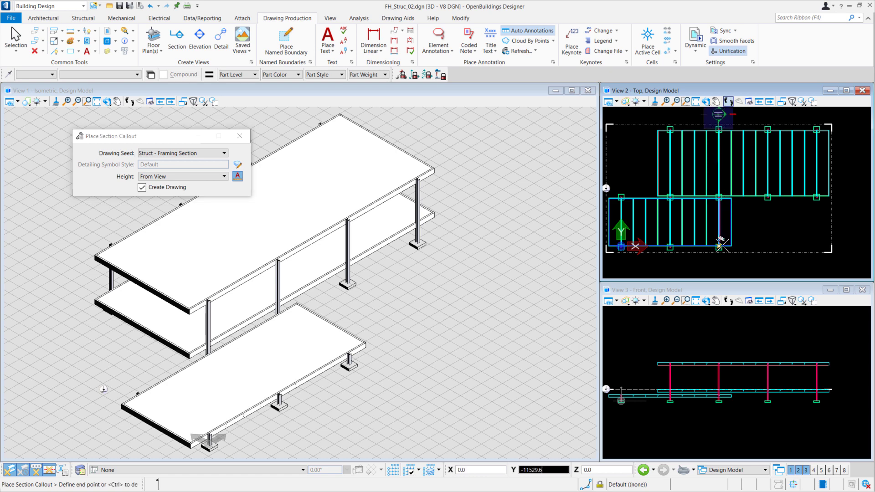
left_click(719, 271)
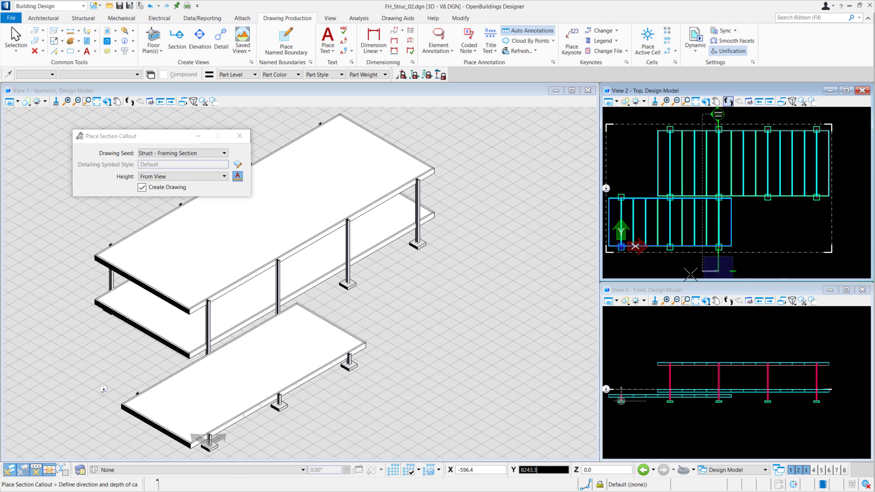
left_click(653, 274)
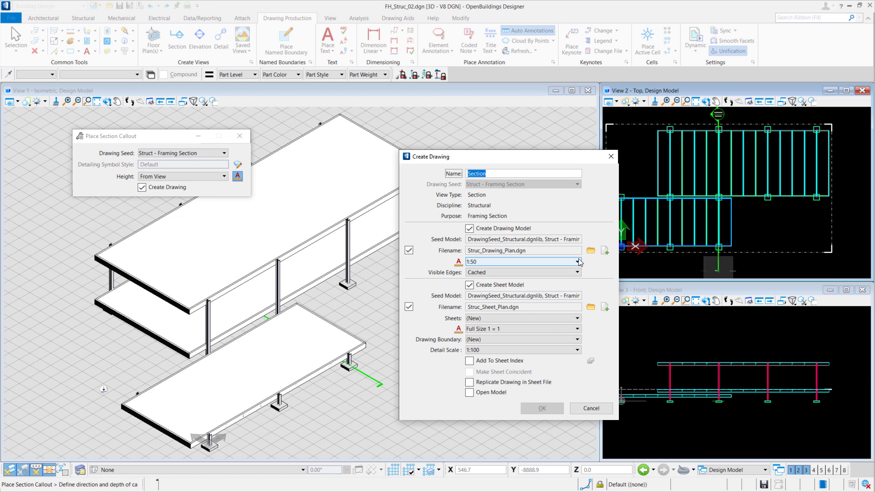
- Name the new section drawing Structural Section A
left_click(469, 174)
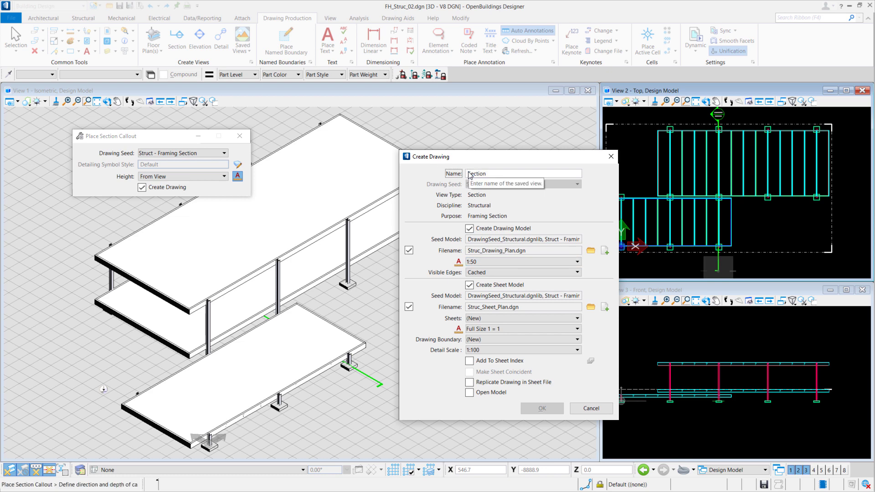
type("Structural")
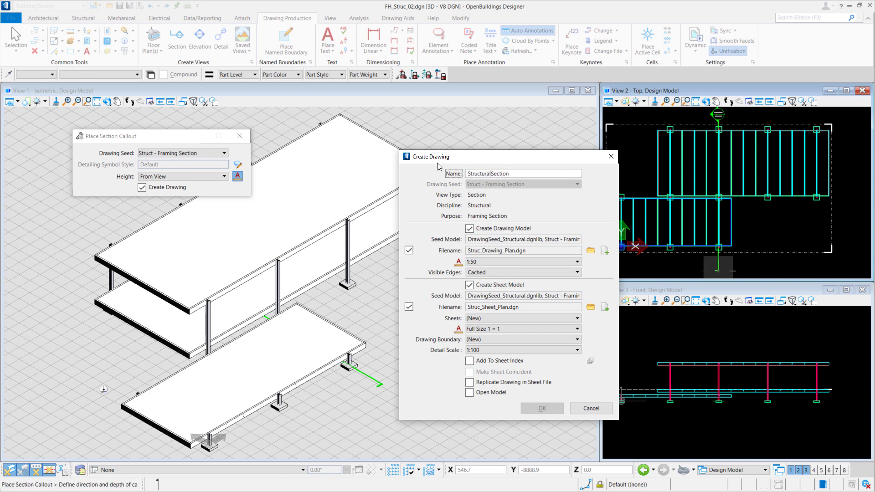
type(" Section A")
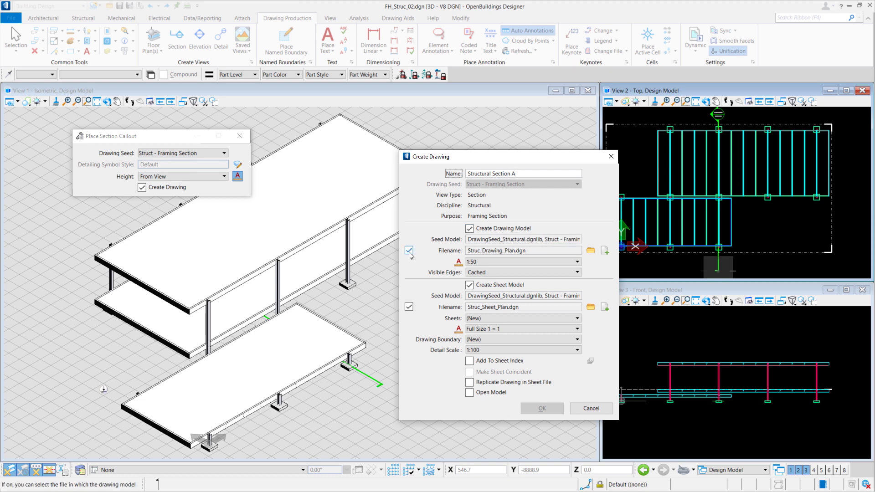
- Assign the drawing model to a new file named Struc_Drawing_Section in the Drawings folder
left_click(604, 250)
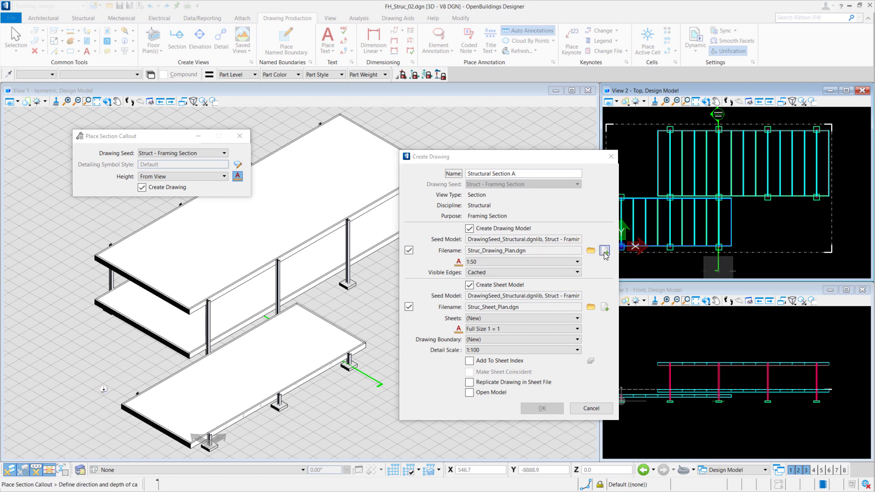
type("St")
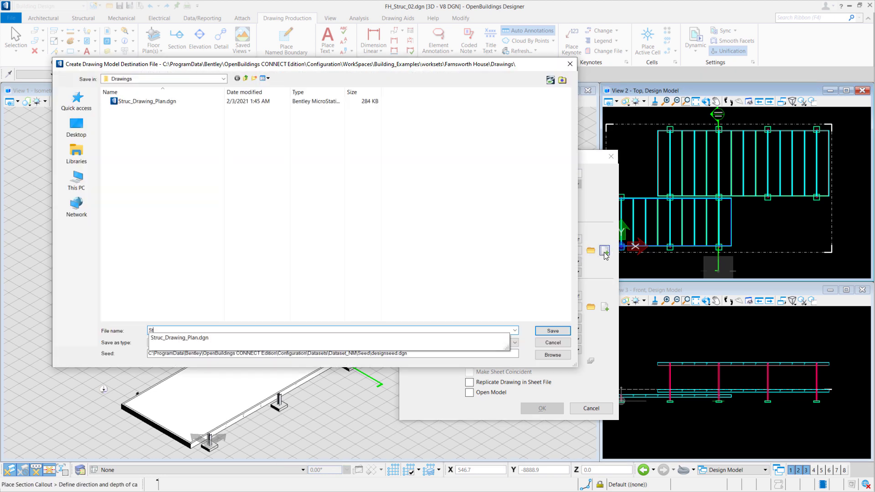
type("ruc_Drawing_Section")
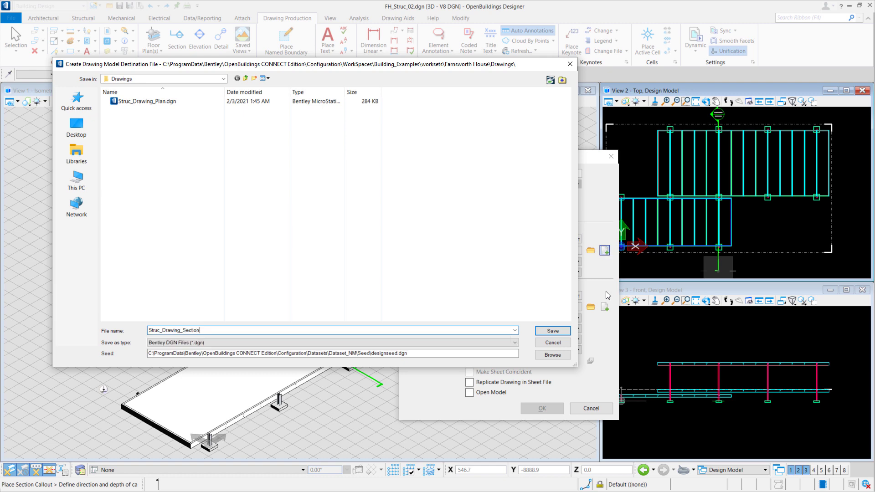
left_click(553, 331)
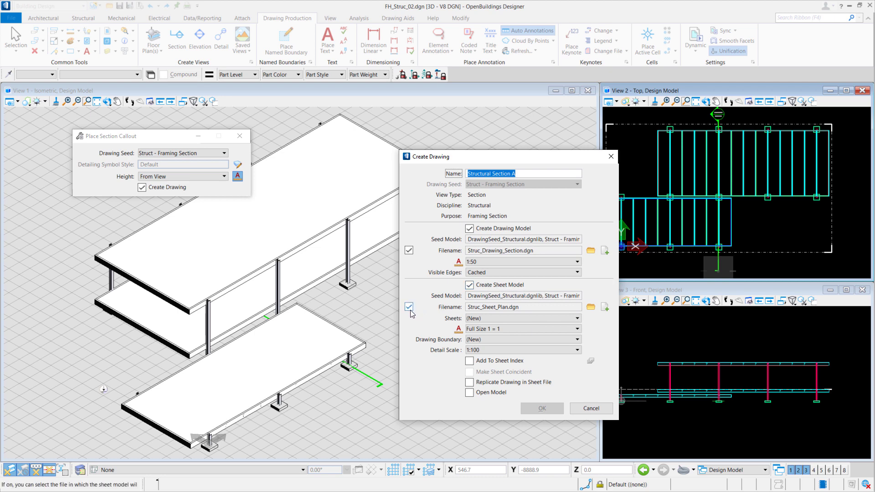
- Assign the sheet model to a new file named Struc_Sheet_Section in the Sheets folder
left_click(603, 311)
type("S")
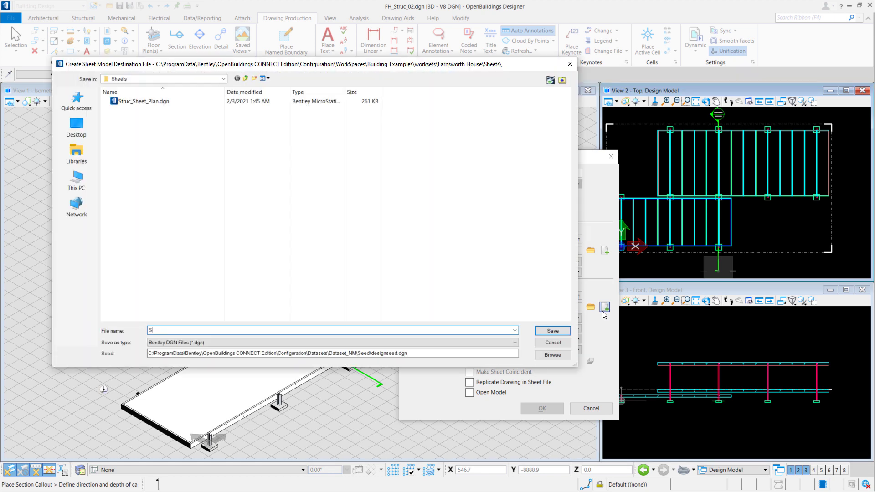
type("truc_Shee")
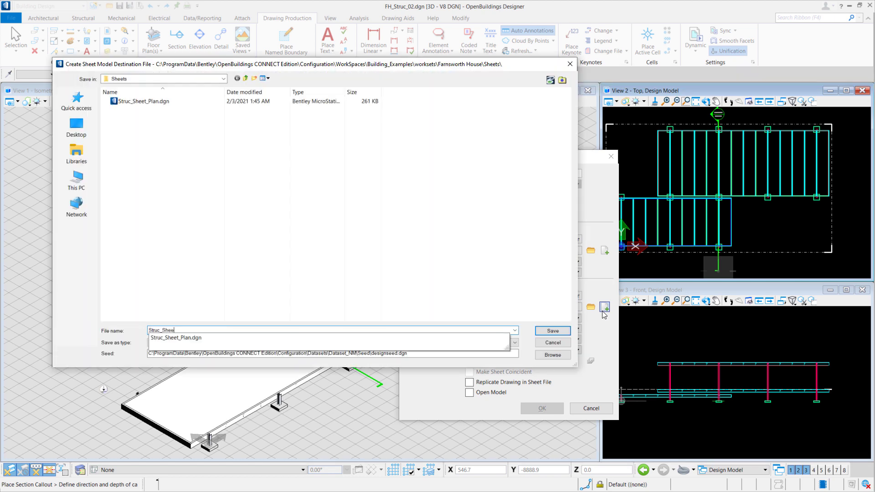
type("t_Section")
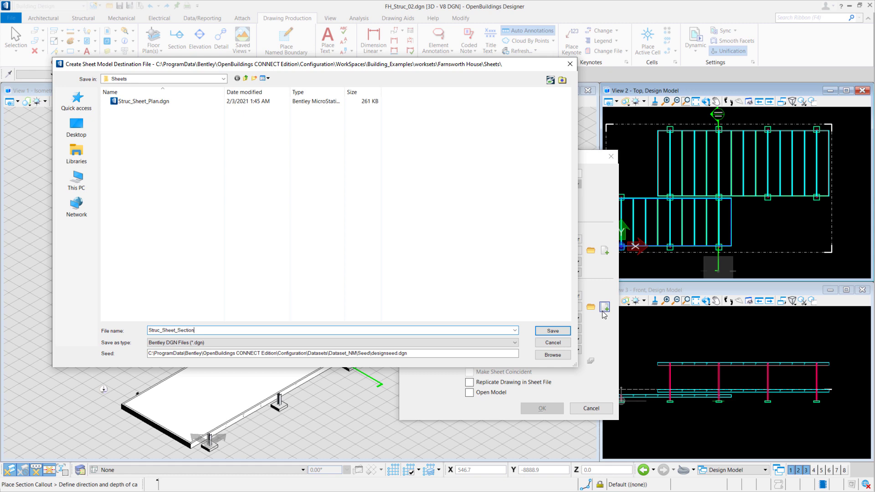
left_click(558, 332)
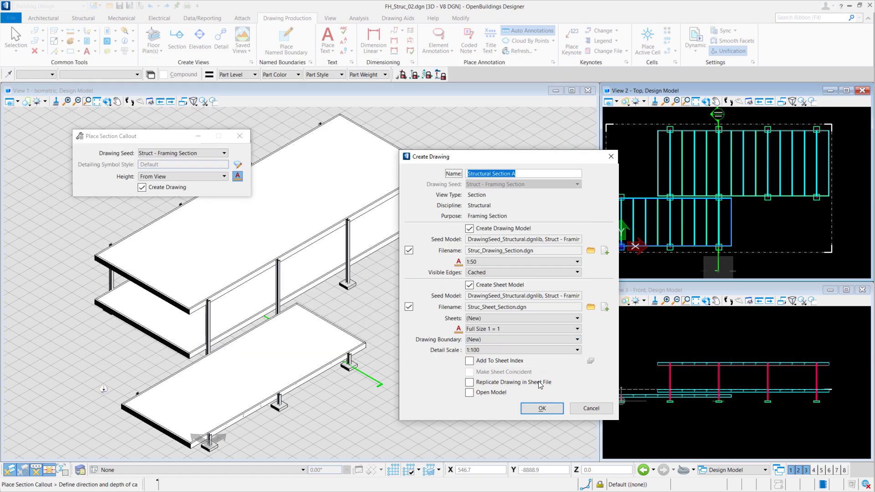
- Enable Open Model and create the Structural Section A drawing and sheet
left_click(471, 395)
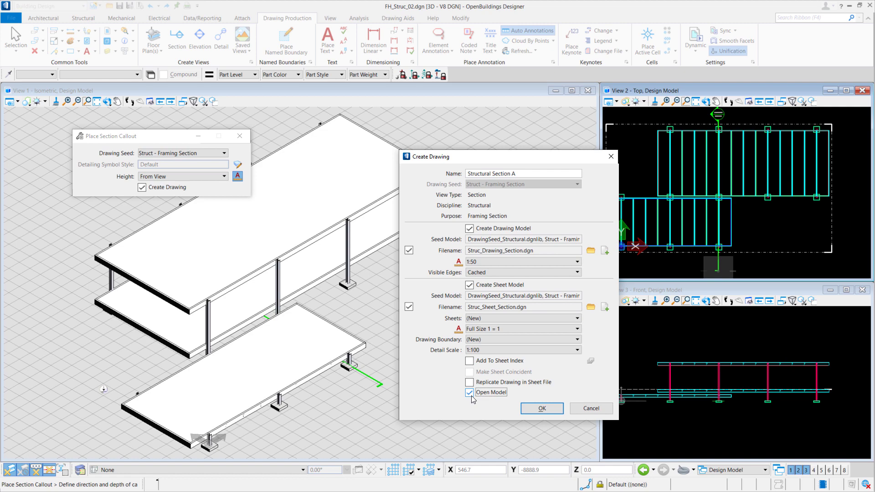
left_click(542, 408)
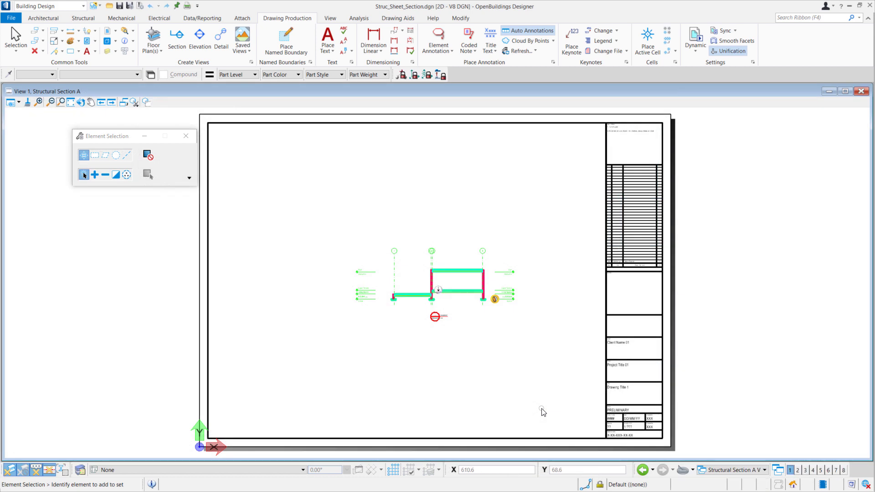
mouse_move(445, 319)
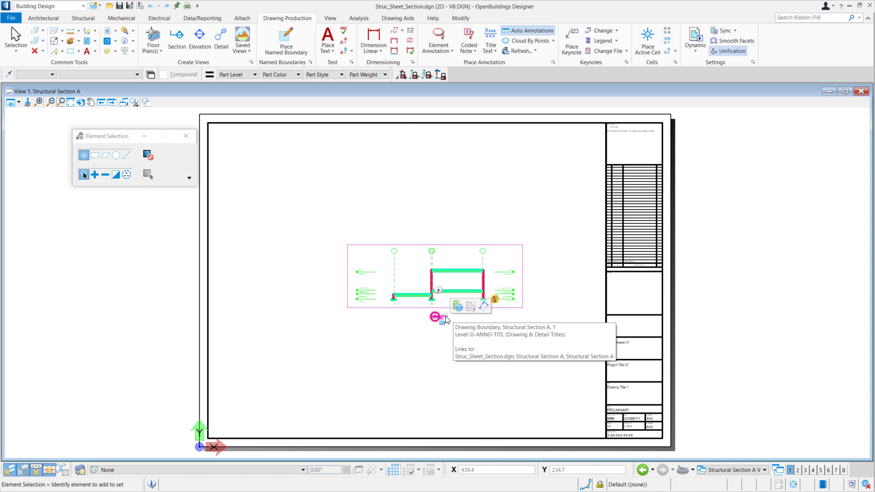
- Set the scale of the Struc_Drawing_Section.dgn reference on the sheet to 1:50
left_click(107, 31)
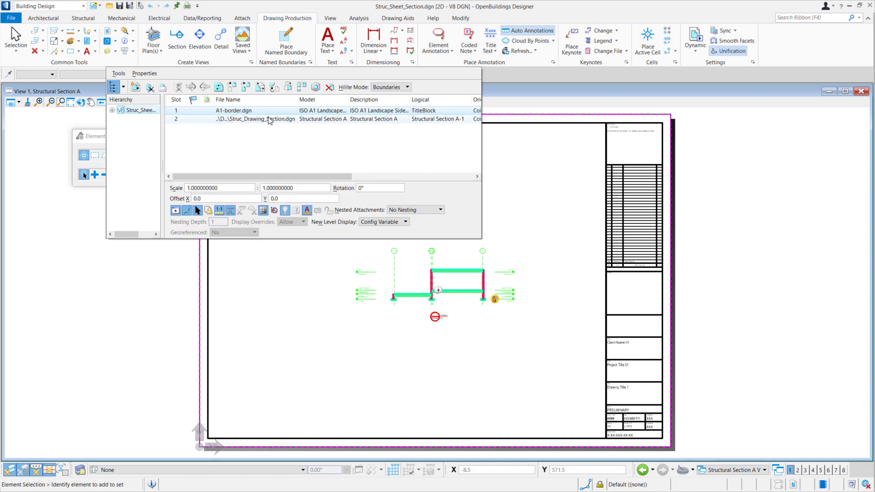
left_click(296, 129)
left_click(297, 121)
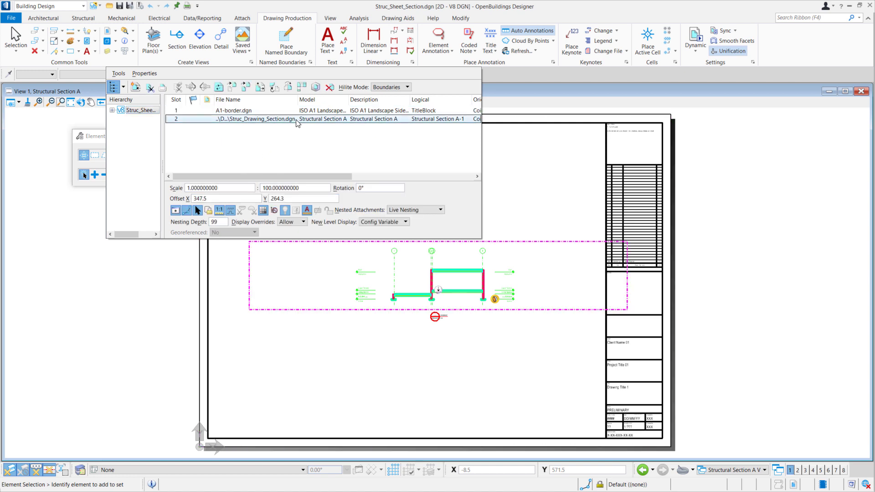
left_click_drag(306, 187, 283, 187)
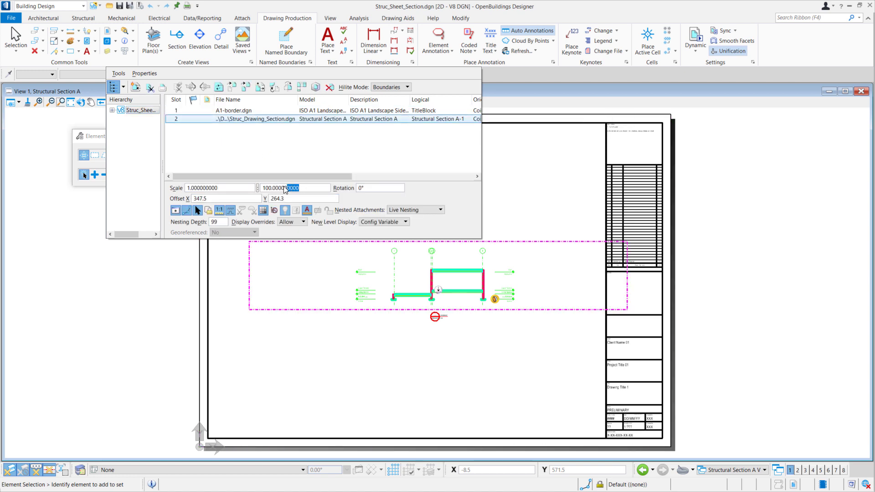
type("50")
key("Tab")
left_click(343, 384)
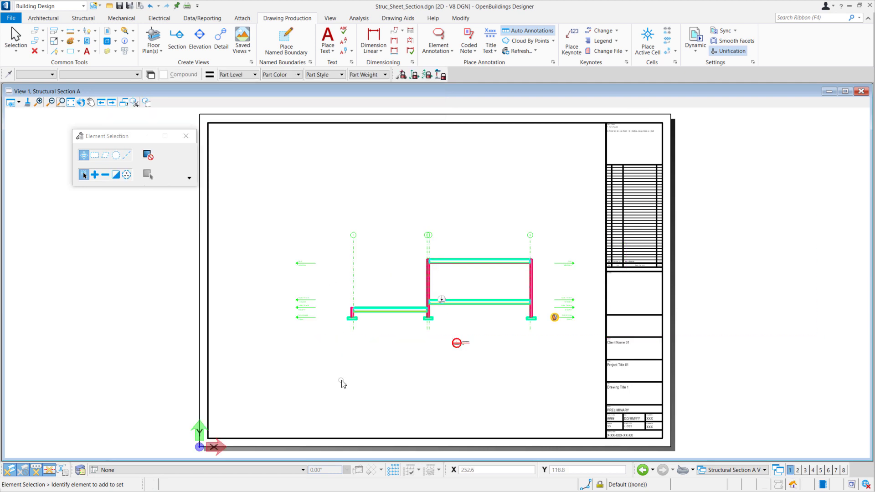
- Move the Structural Section A reference a short distance horizontally away from the title block to centre it in the drawing area
left_click(107, 32)
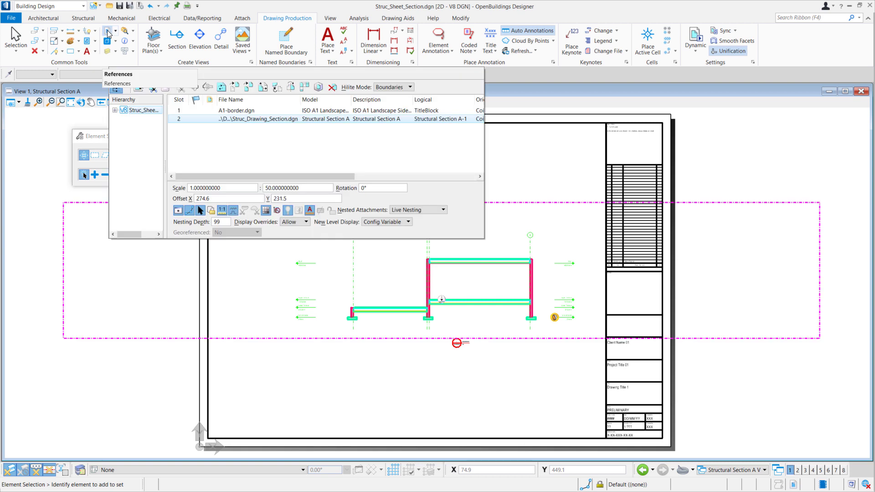
left_click(234, 92)
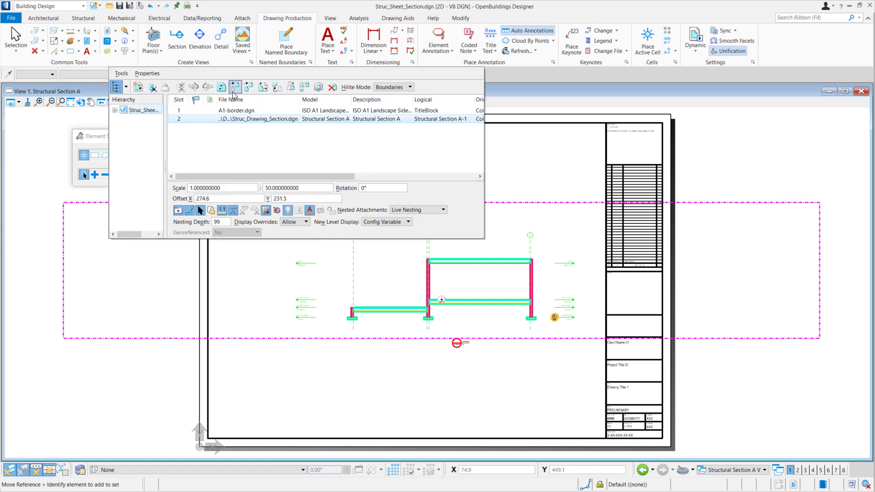
left_click(428, 289)
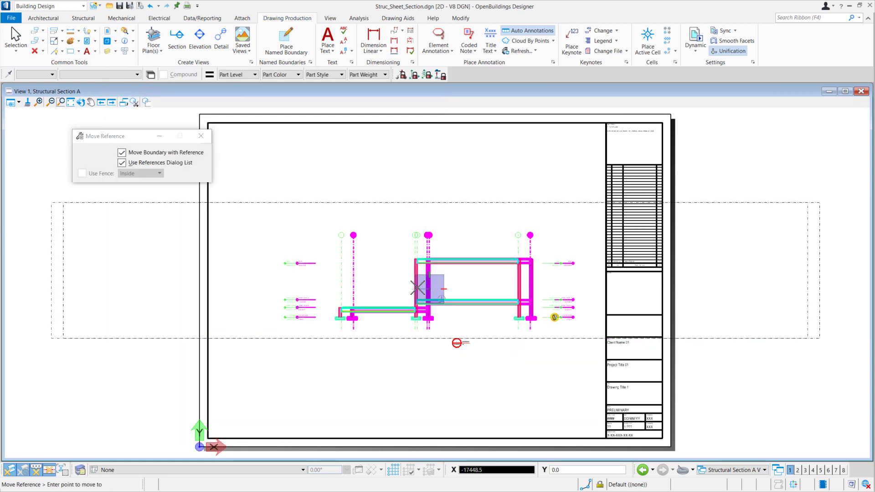
left_click(416, 288)
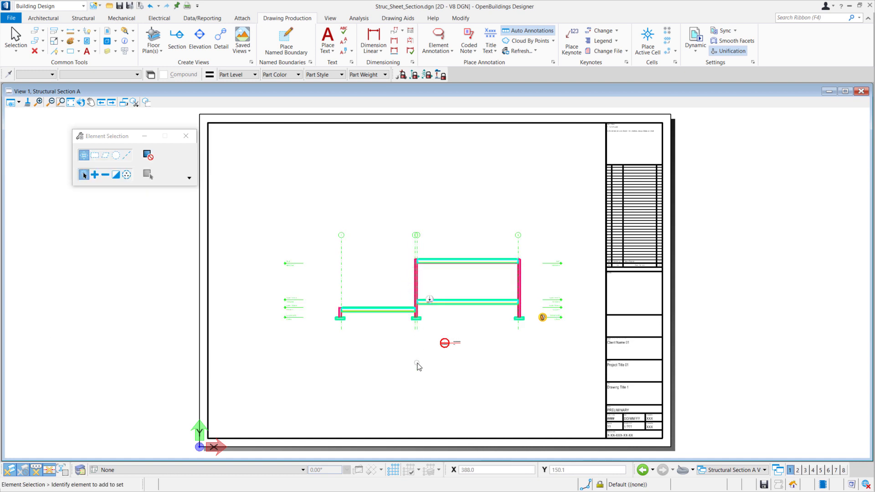
right_click(417, 290)
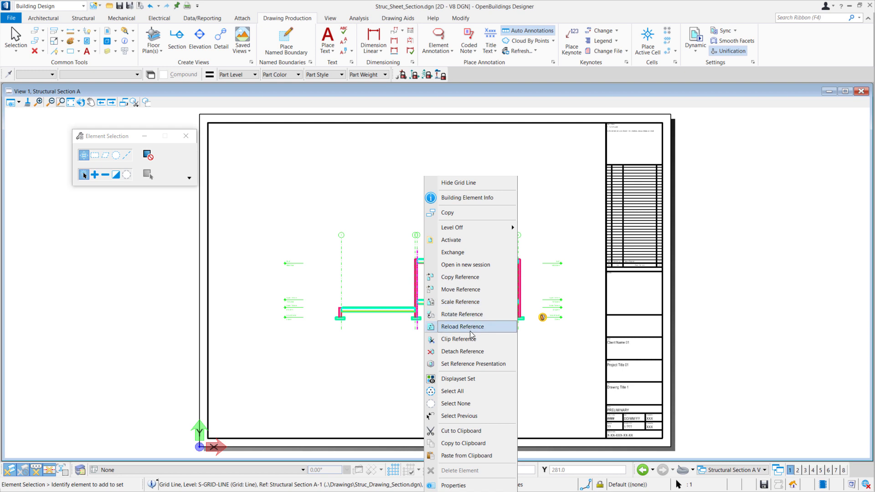
left_click(386, 388)
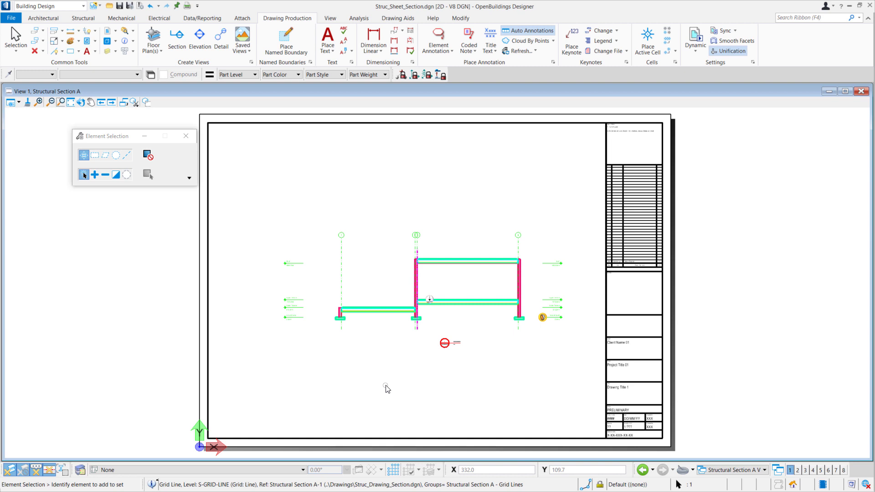
- Start a Print Organizer set and add Struc_Sheet_Plan.dgn and Struc_Sheet_Section.dgn from the Sheets folder as input files
left_click(11, 18)
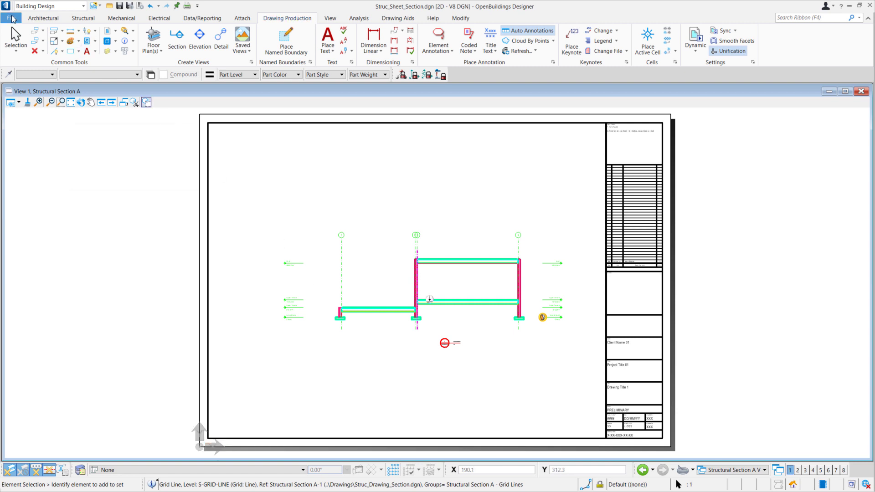
left_click(40, 282)
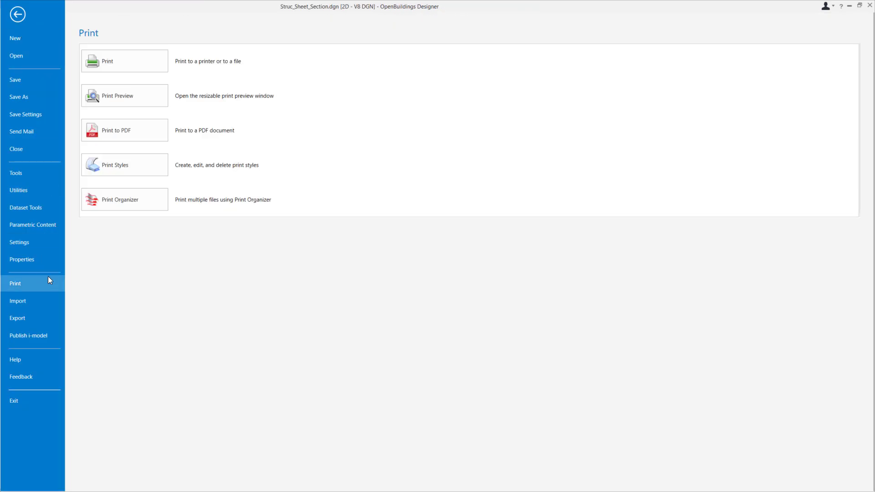
left_click(123, 203)
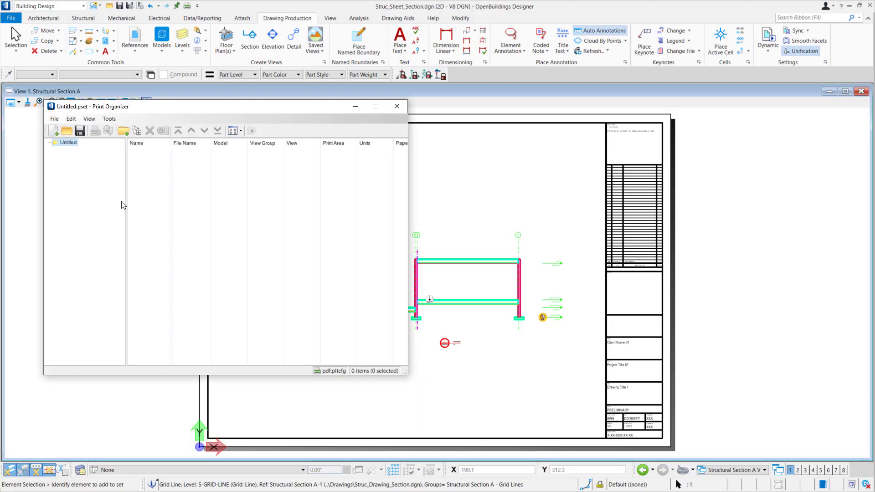
left_click(139, 134)
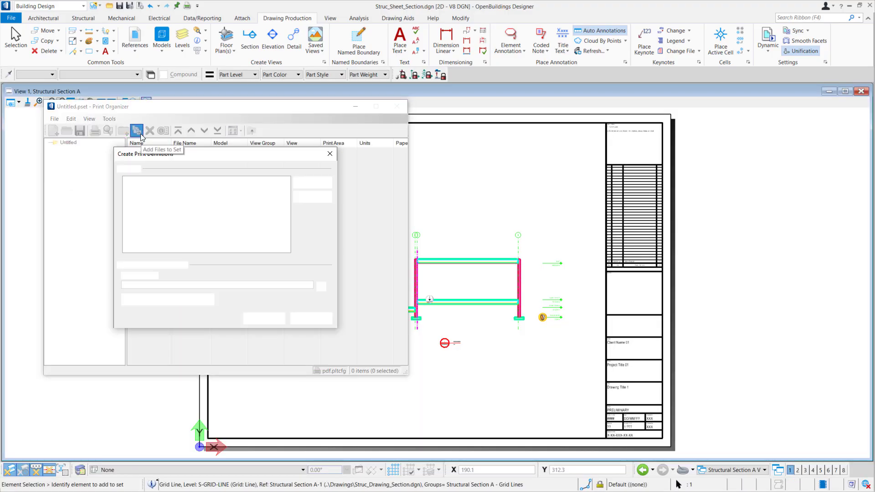
left_click(306, 186)
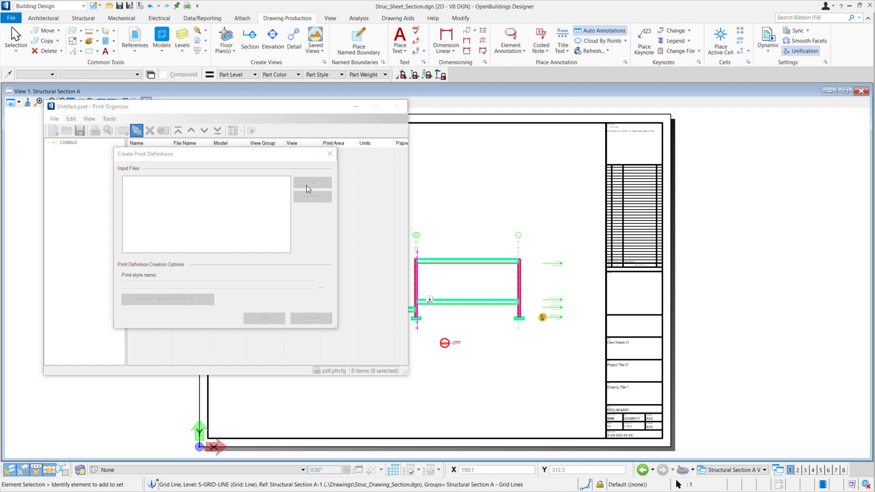
left_click(245, 78)
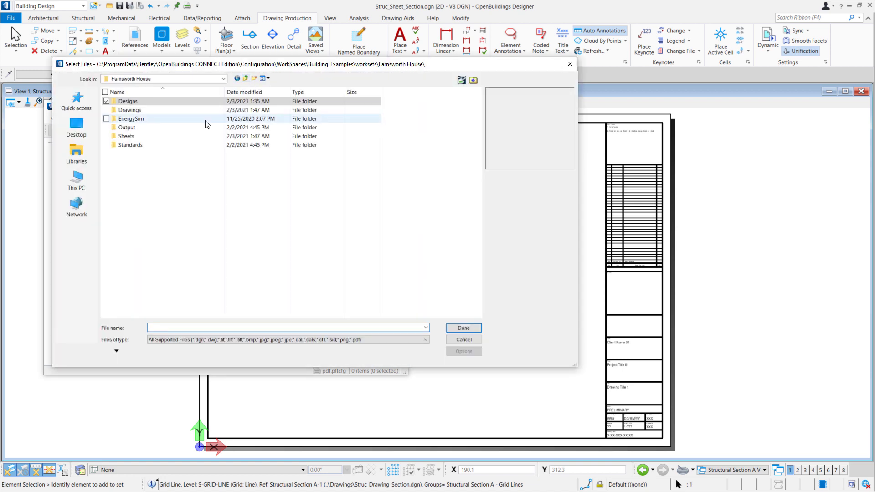
double_click(204, 136)
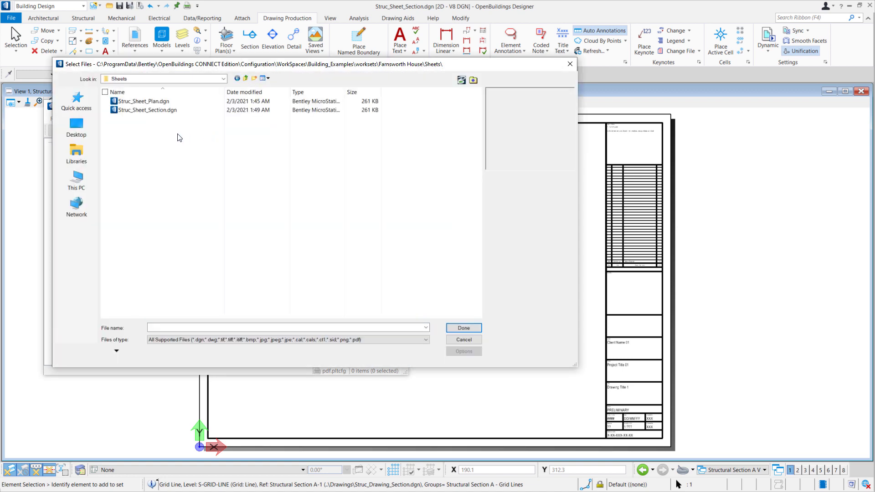
left_click(160, 109)
key("ctrl+a")
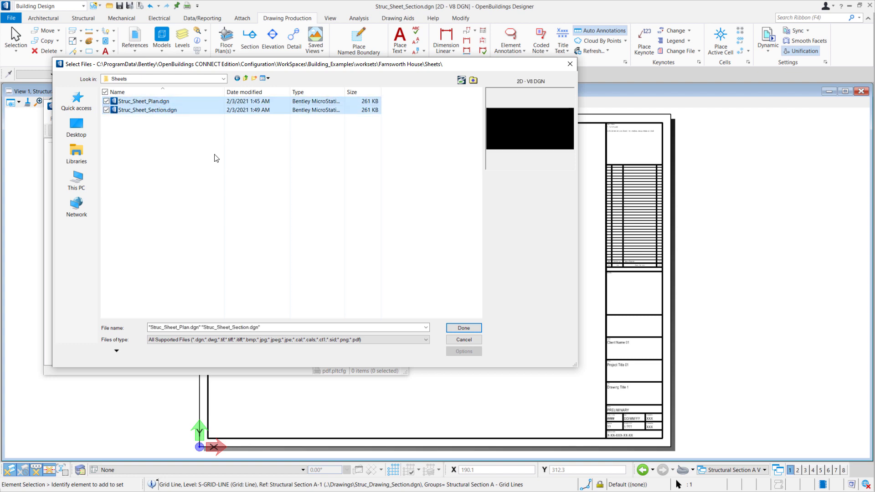
left_click(474, 330)
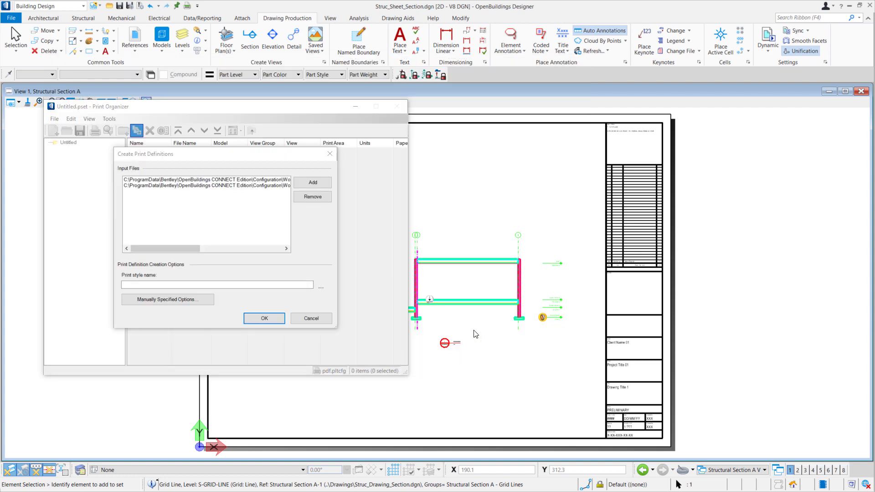
- Create the print definitions for both sheet files with the PDF print style
left_click(252, 287)
type("PDF")
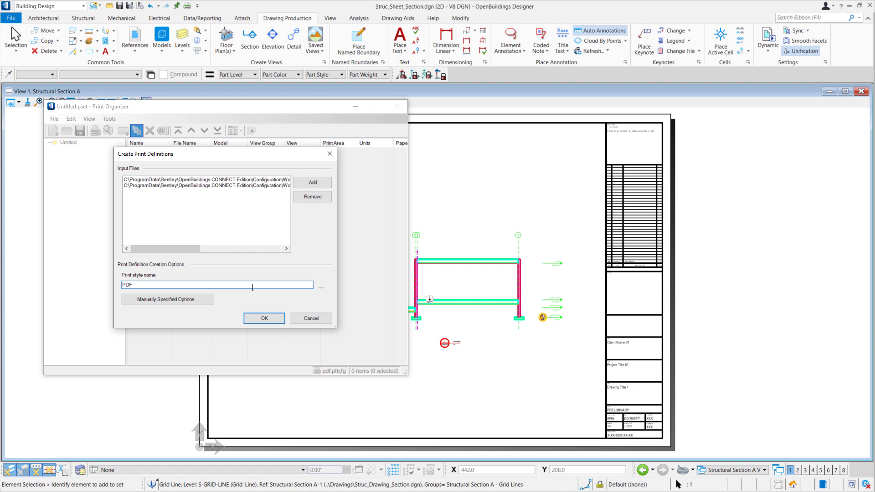
left_click(264, 317)
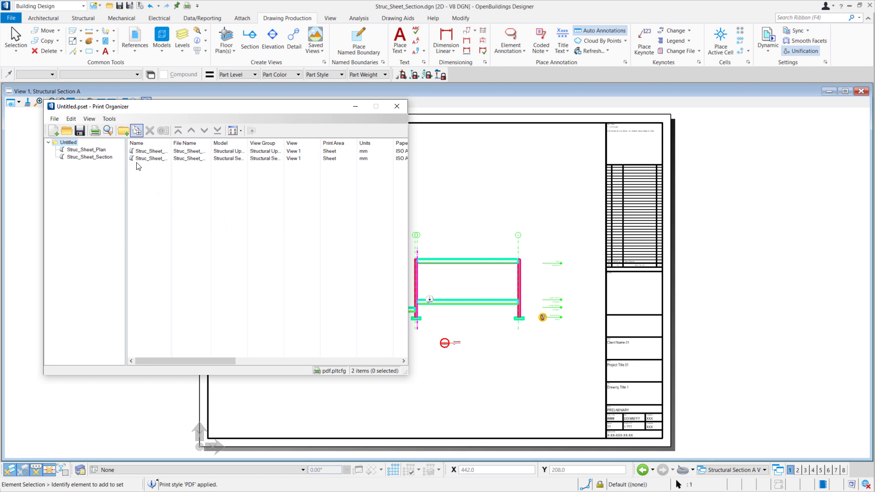
- Set up printing of the whole set as a single print job, with the destination file named Structural Sheets
left_click(99, 133)
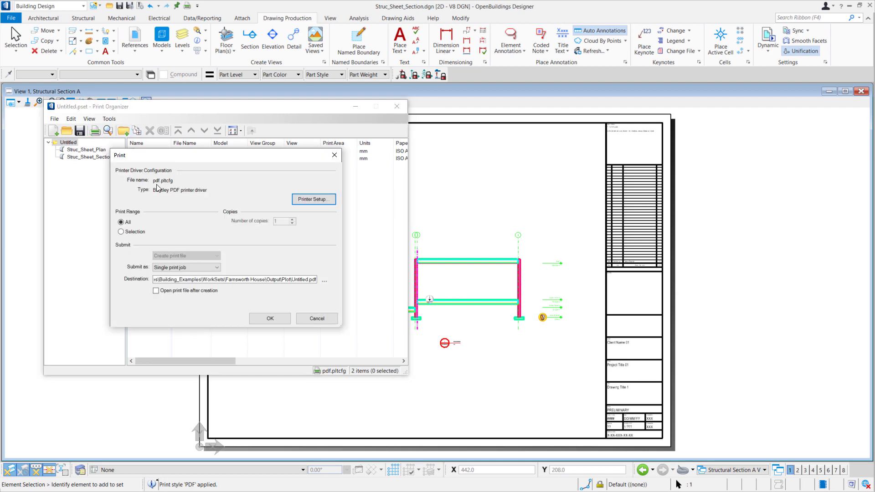
left_click(182, 268)
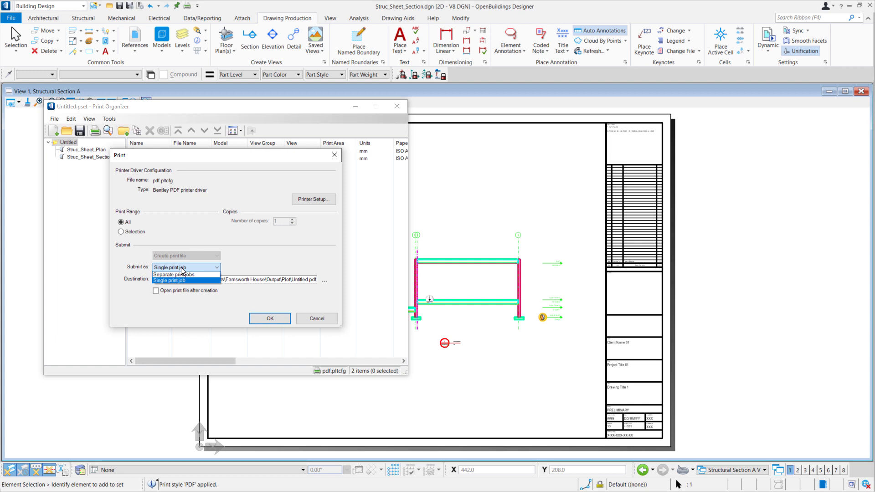
left_click(269, 253)
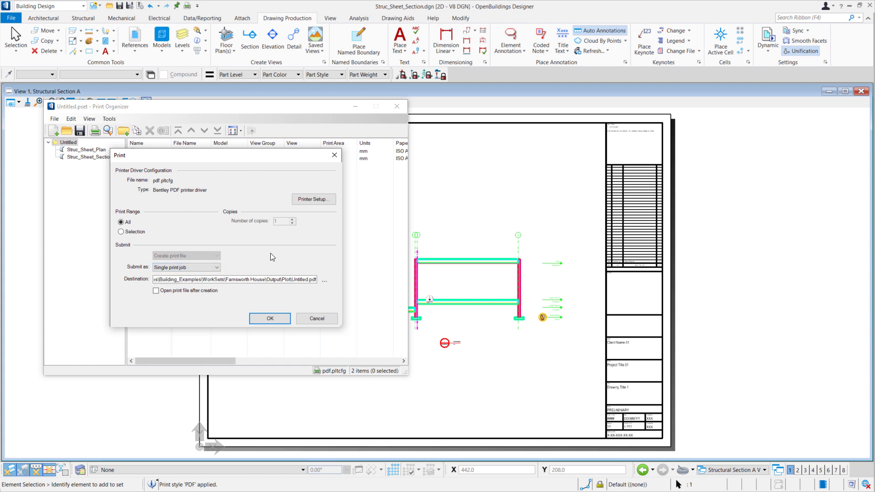
left_click(298, 279)
double_click(300, 280)
type("Structural Sheets")
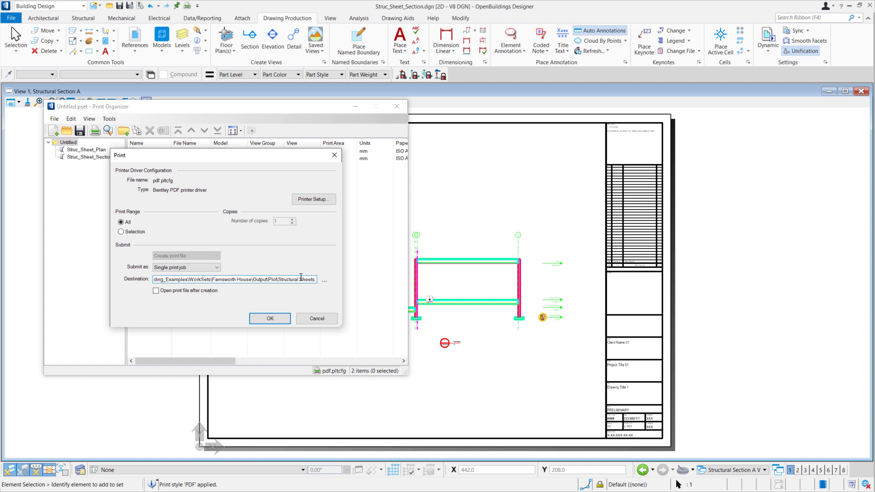
- Enable opening the print file after creation, print the set to PDF and view its second page
left_click(157, 290)
left_click(269, 319)
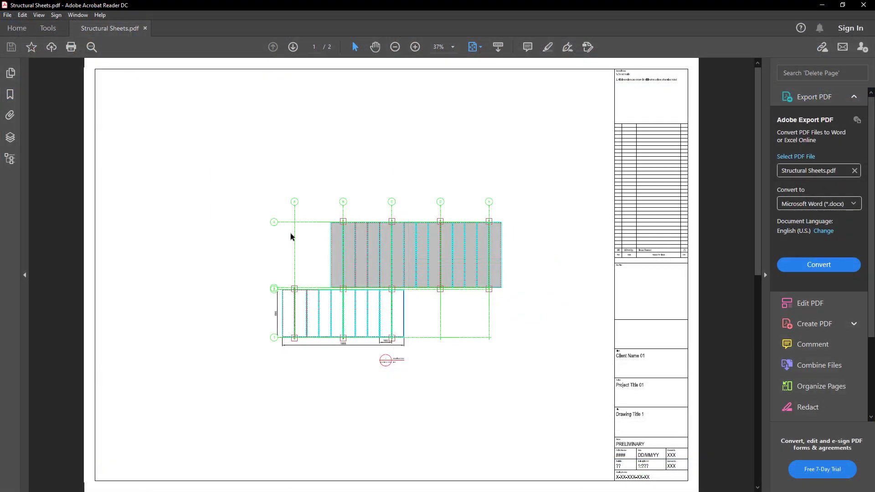
scroll(281, 234, "down", 2)
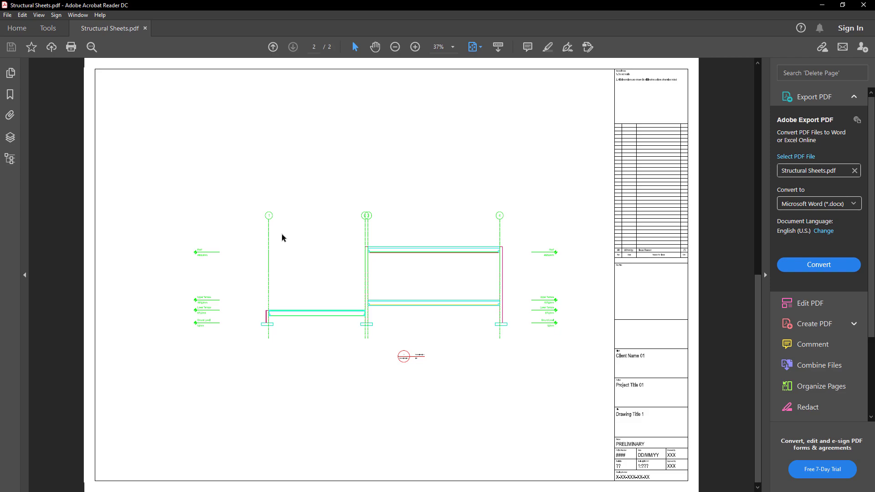